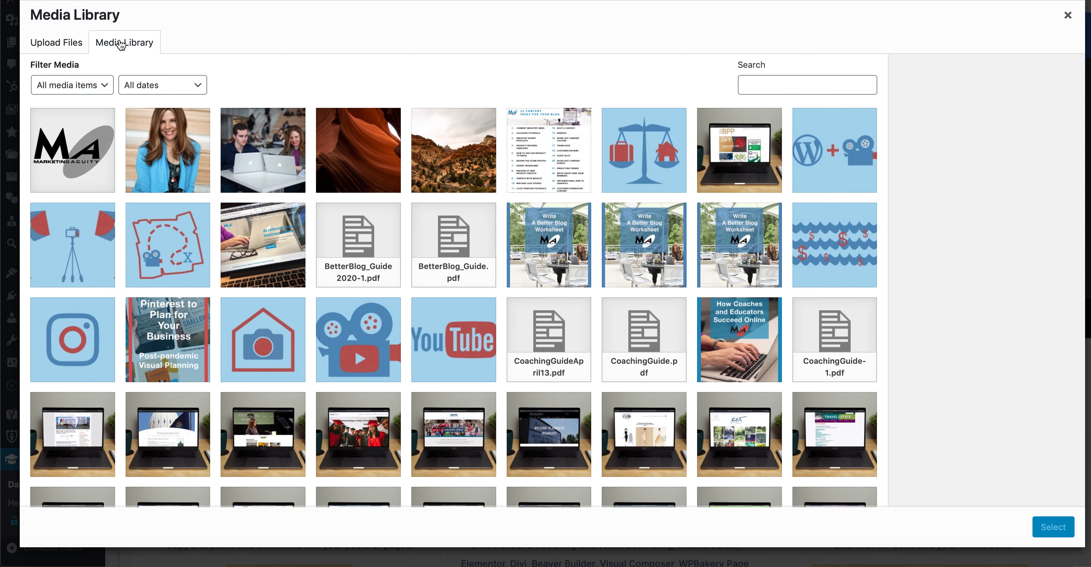
# Add the images DSC_6132, DSC_8561 and DSC_8689 from the media library as slides
pyautogui.click(291, 159)
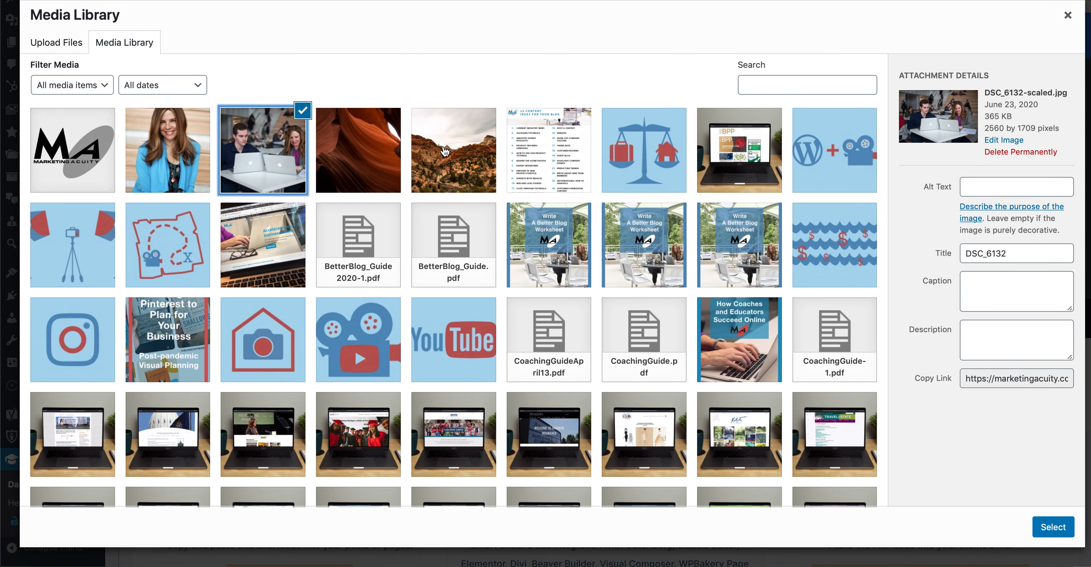
pyautogui.keyDown('shift'); pyautogui.click(455, 153); pyautogui.keyUp('shift')
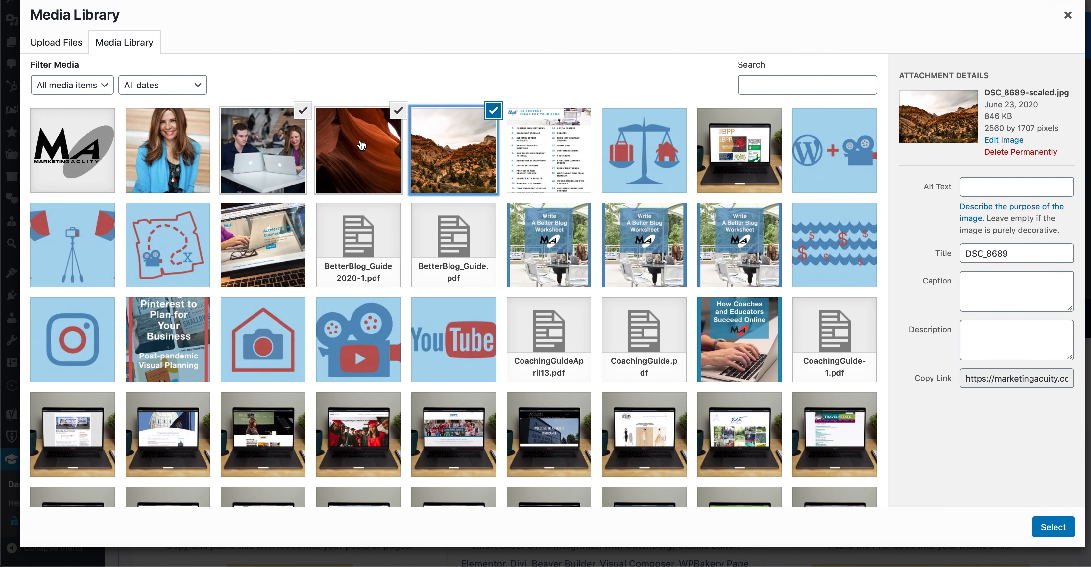
pyautogui.click(1054, 527)
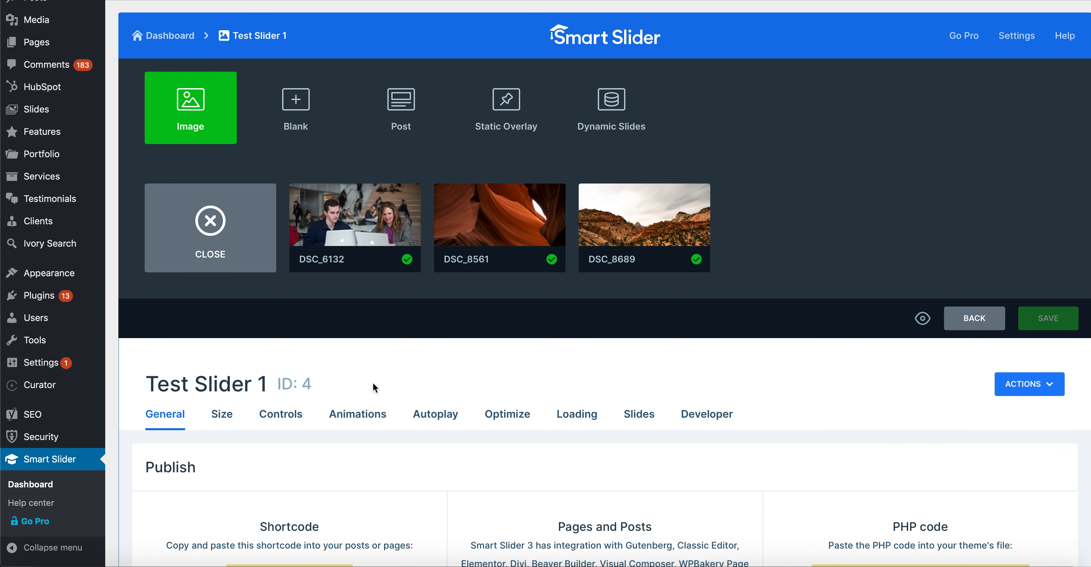
# Reorder the slides to DSC_6132, DSC_8689, DSC_8561
pyautogui.moveTo(387, 257)
pyautogui.moveTo(387, 236); pyautogui.dragTo(438, 222)
pyautogui.moveTo(633, 221); pyautogui.dragTo(320, 216)
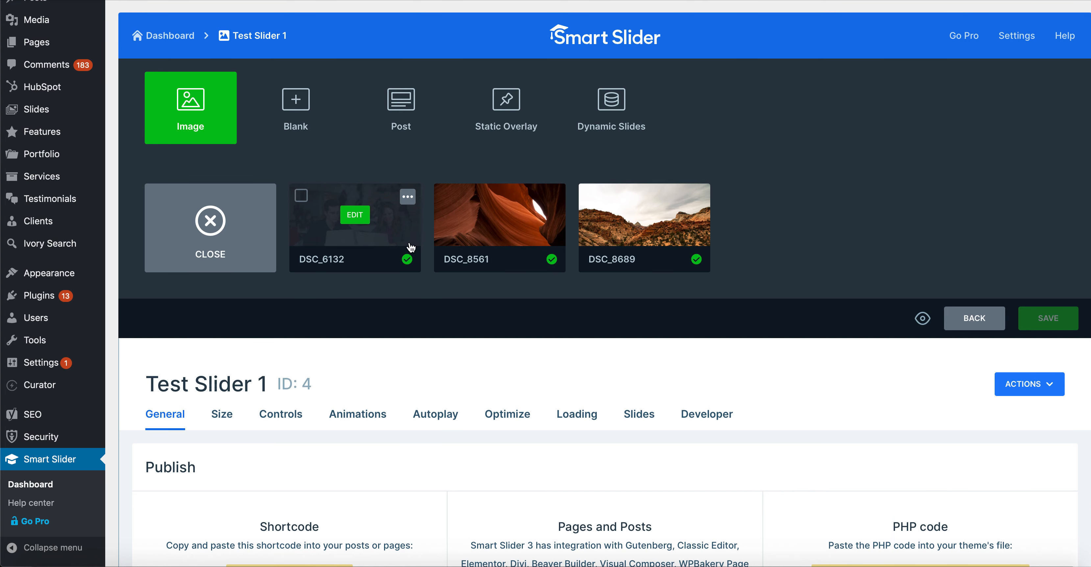
pyautogui.moveTo(665, 231); pyautogui.dragTo(475, 232)
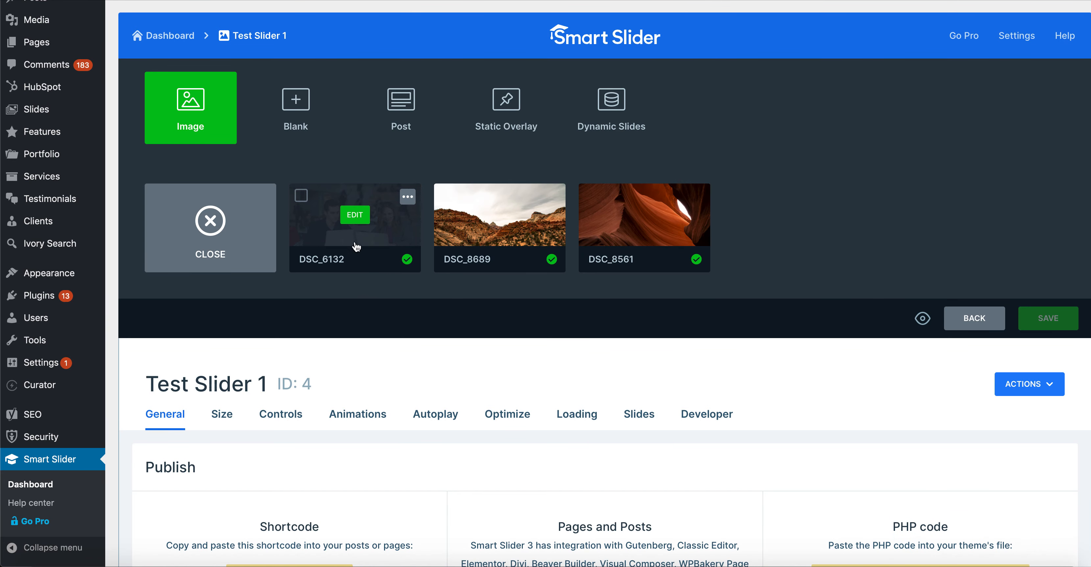
# Open the DSC_6132 slide for editing and move its settings window clear of the slide image
pyautogui.click(408, 198)
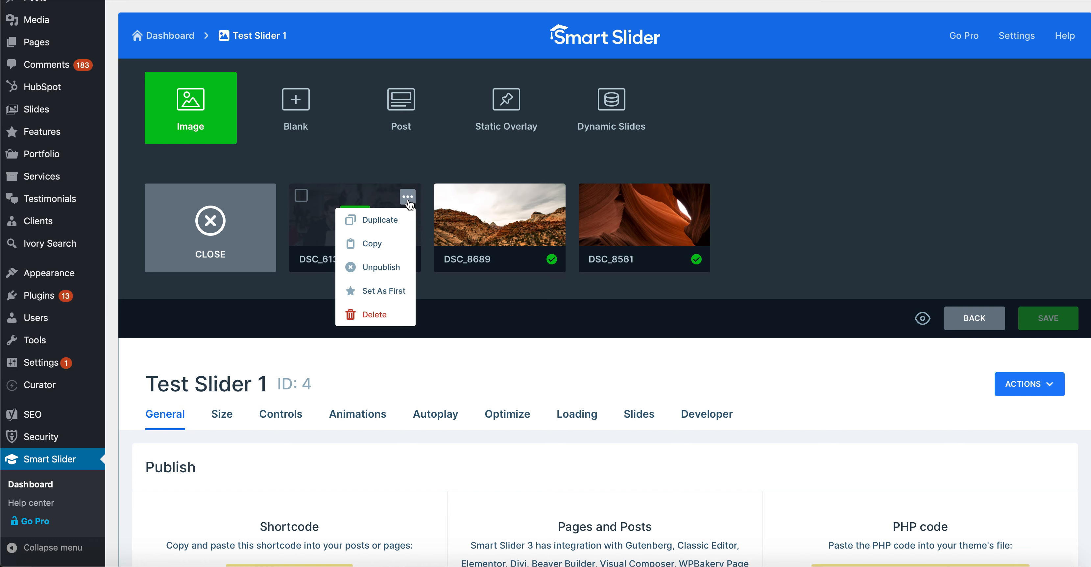
pyautogui.click(409, 199)
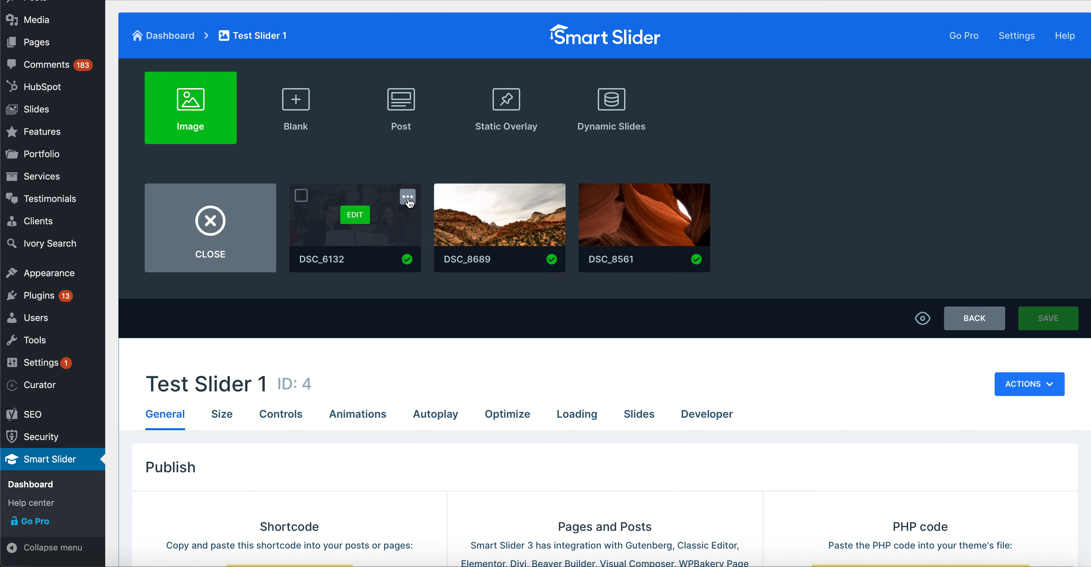
pyautogui.click(360, 215)
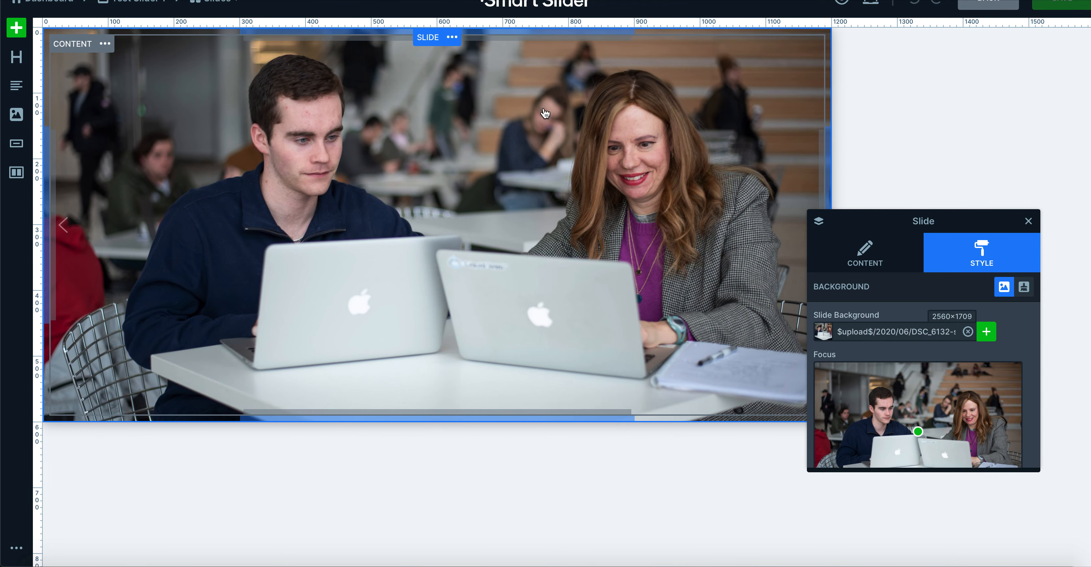
pyautogui.moveTo(894, 222); pyautogui.dragTo(932, 137)
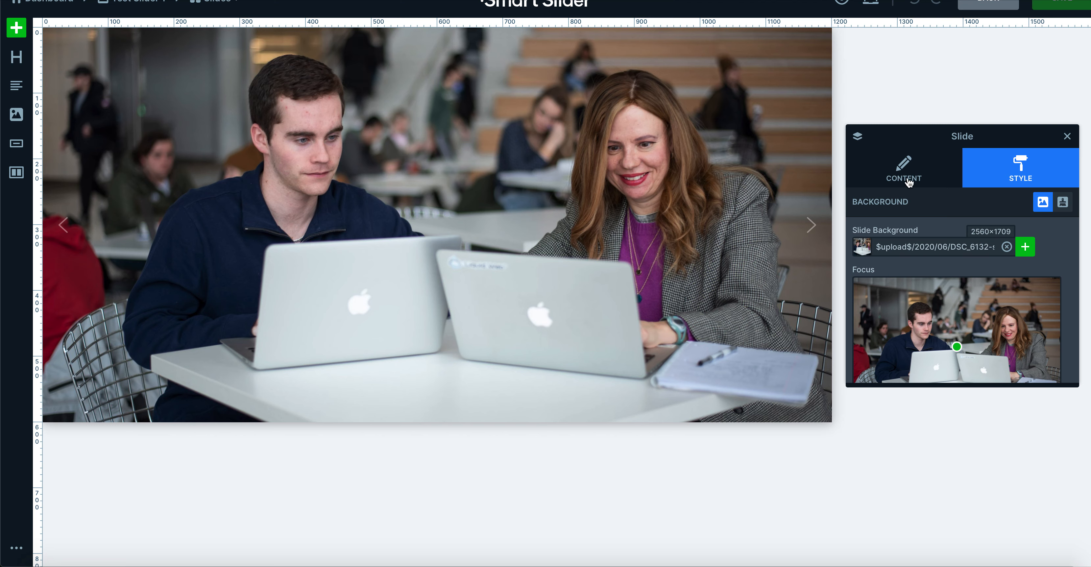
pyautogui.scroll(-3, 916, 260)
pyautogui.scroll(3, 916, 259)
# Add a heading layer to the middle of the slide with the text "Accelerate your business online"
pyautogui.click(17, 30)
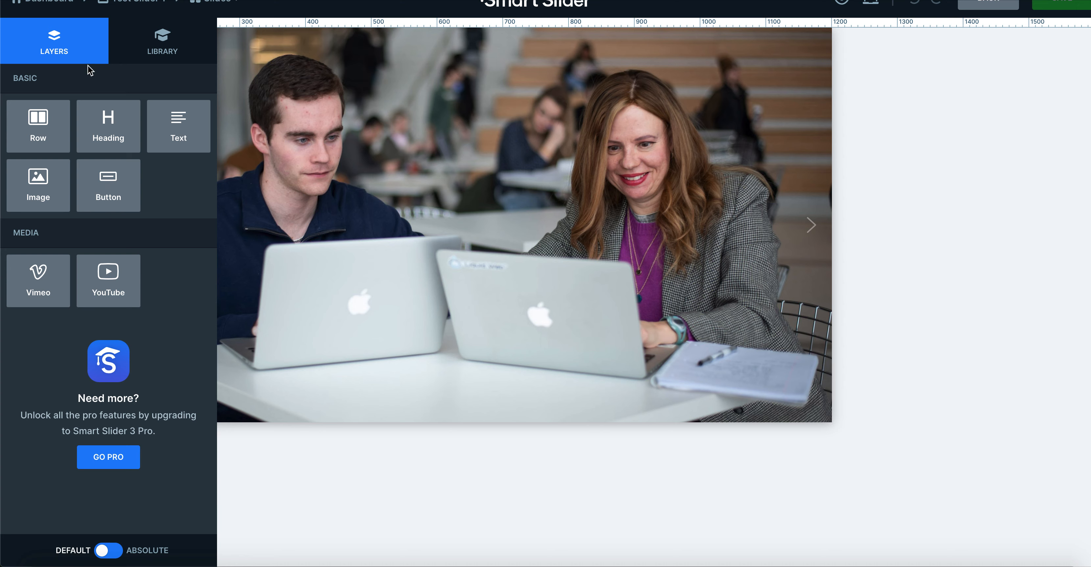
pyautogui.moveTo(104, 128); pyautogui.dragTo(430, 204)
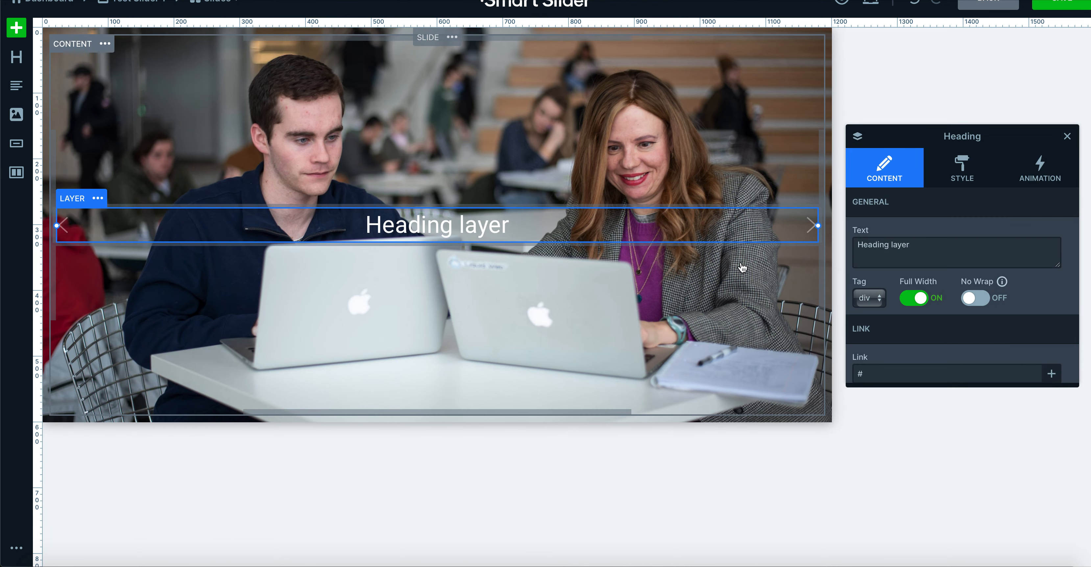
pyautogui.tripleClick(937, 254)
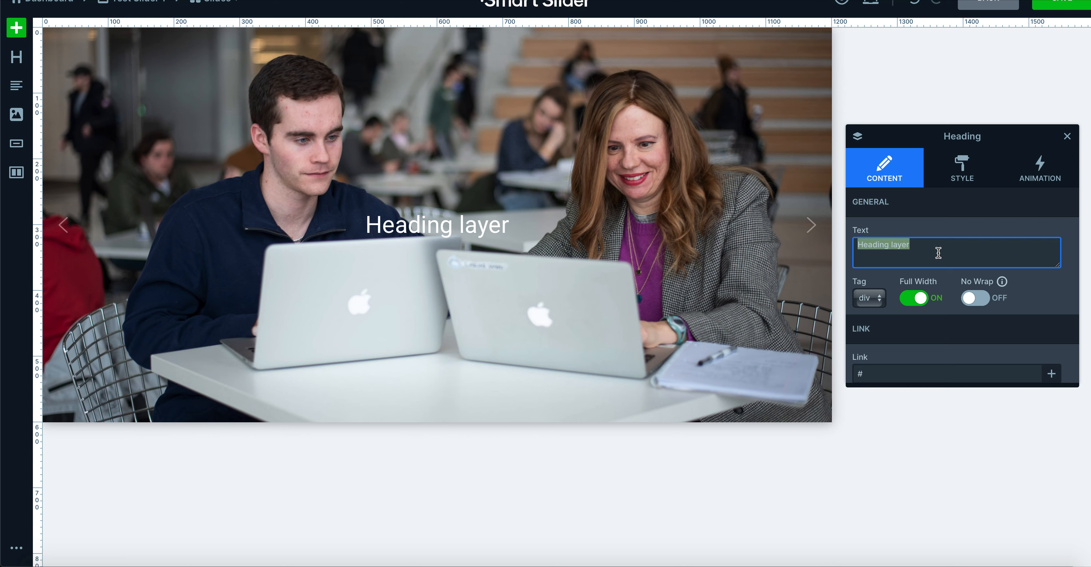
pyautogui.write('Accelerate your business online')
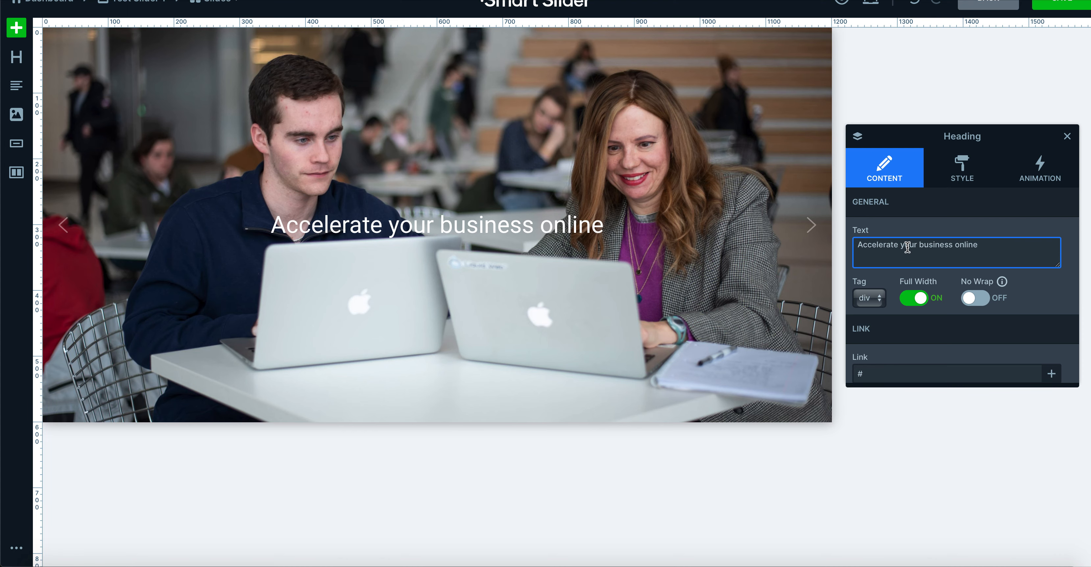
# Try the heading's full-width option switched off and restore it to on
pyautogui.scroll(-1, 932, 283)
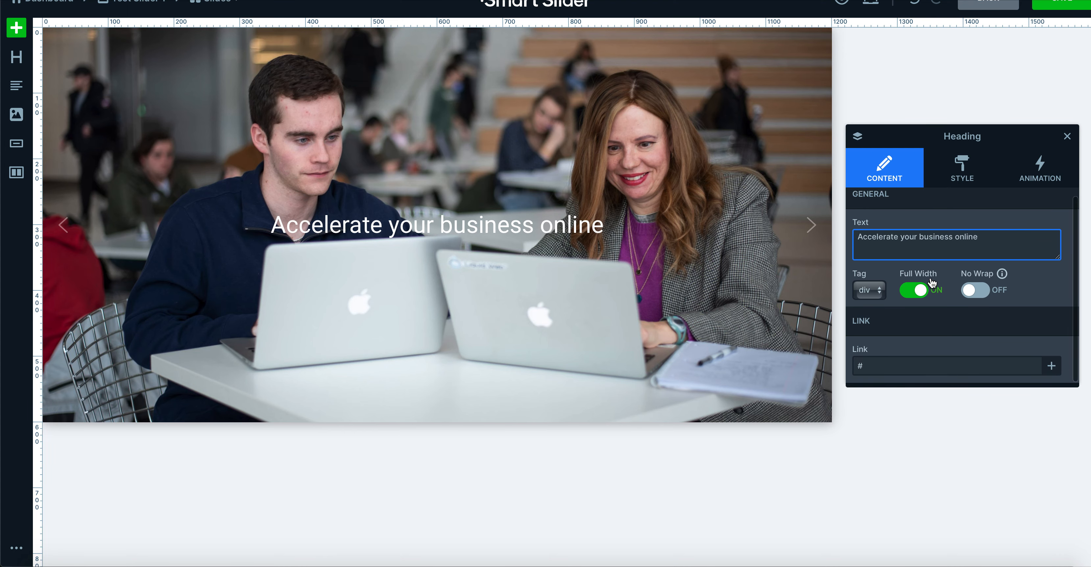
pyautogui.click(876, 367)
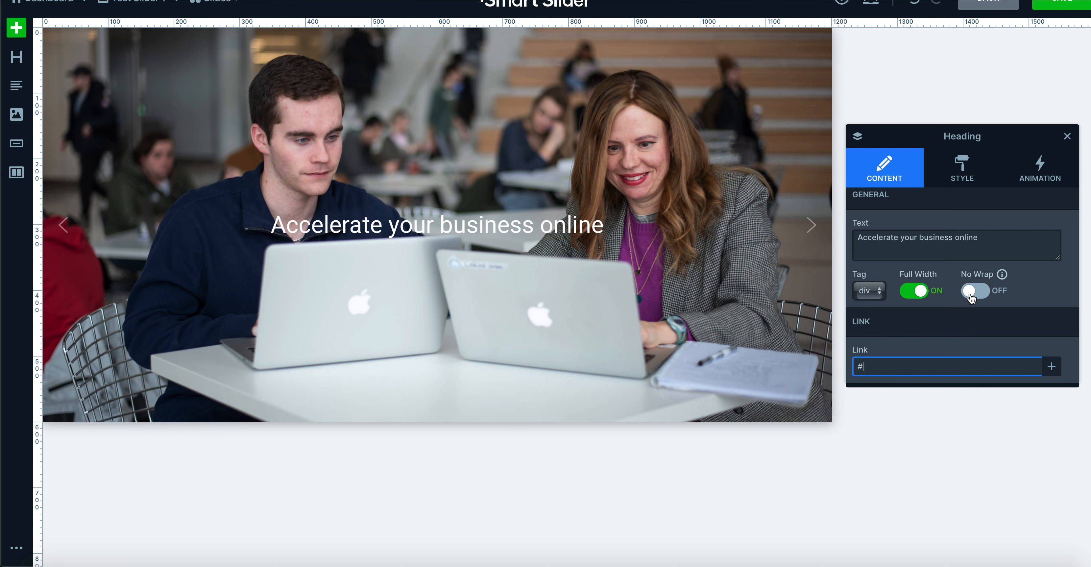
pyautogui.click(920, 292)
pyautogui.click(920, 292)
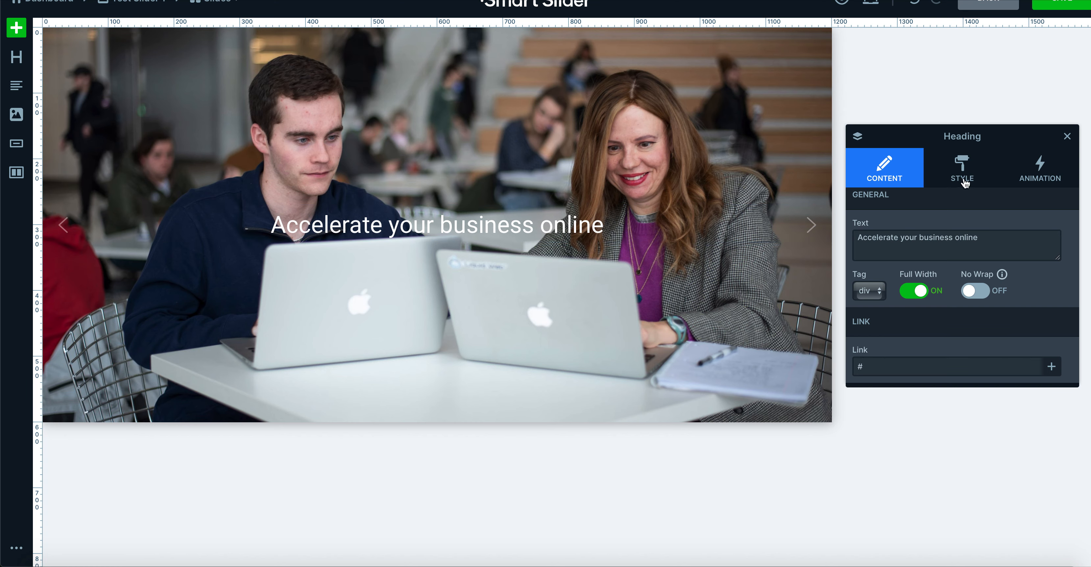
# Set the heading's font family to Noto Sans
pyautogui.click(962, 180)
pyautogui.scroll(-1, 911, 300)
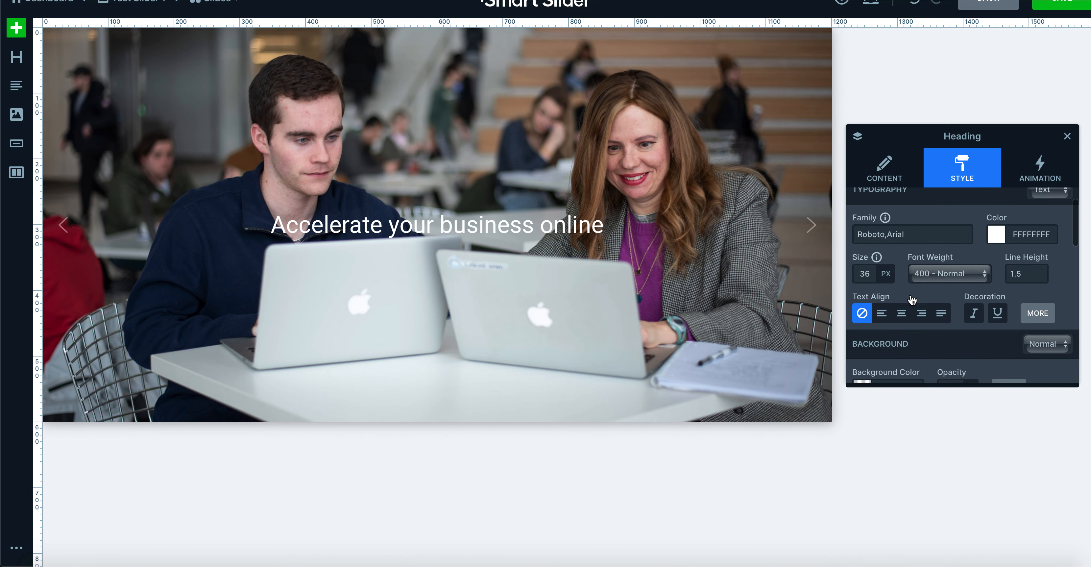
pyautogui.click(933, 230)
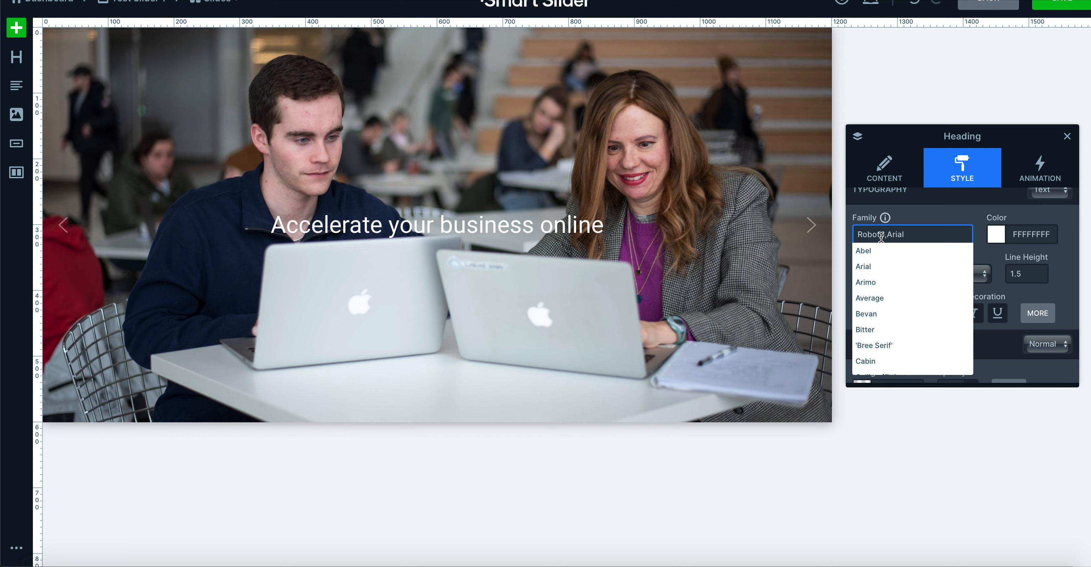
pyautogui.scroll(-5, 898, 310)
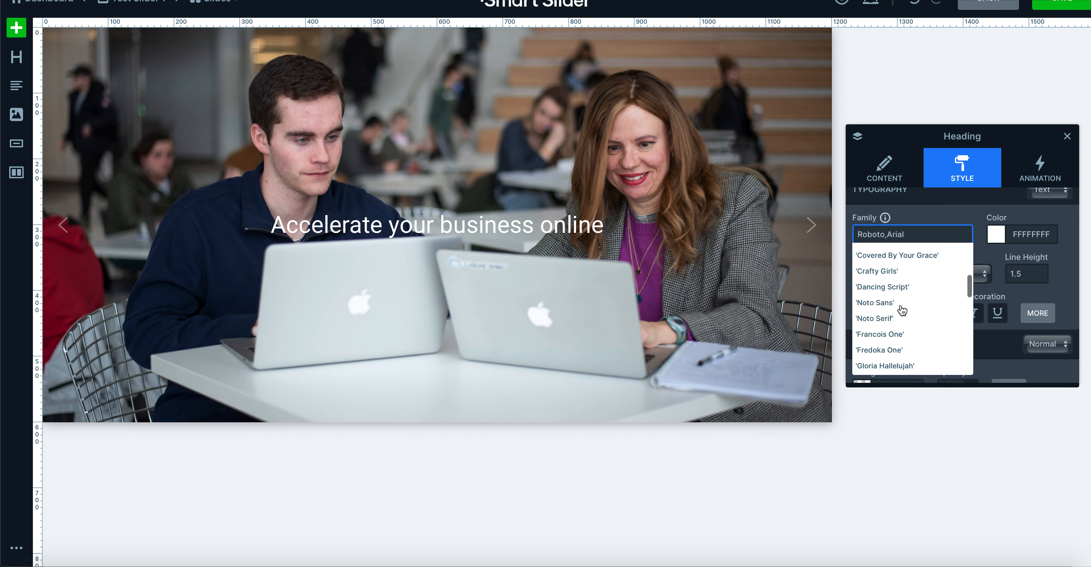
pyautogui.click(917, 299)
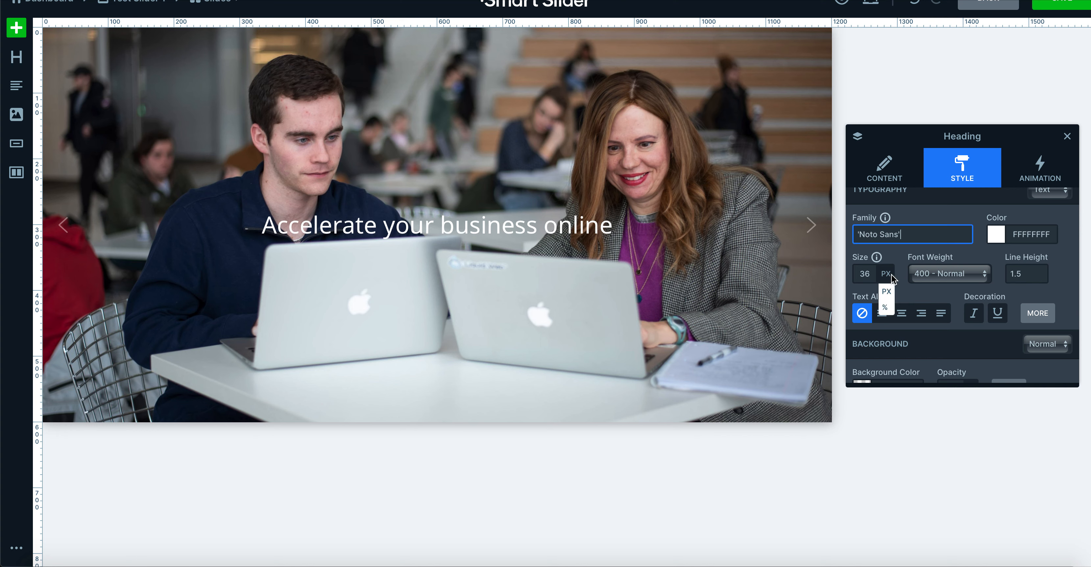
# Set the heading's font weight to 900 and its size to 52 px
pyautogui.click(946, 275)
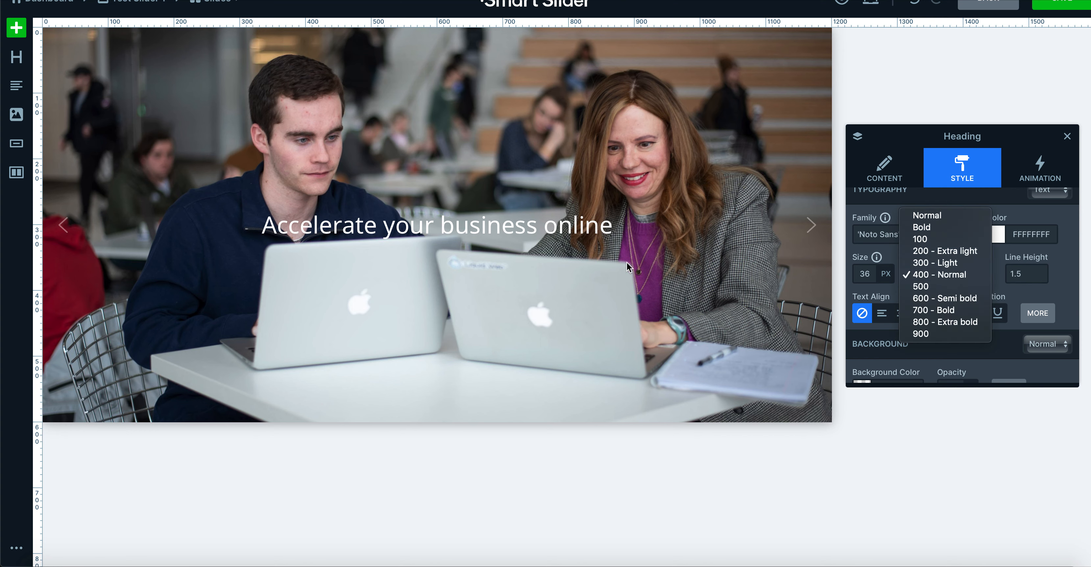
pyautogui.click(936, 335)
pyautogui.moveTo(866, 274)
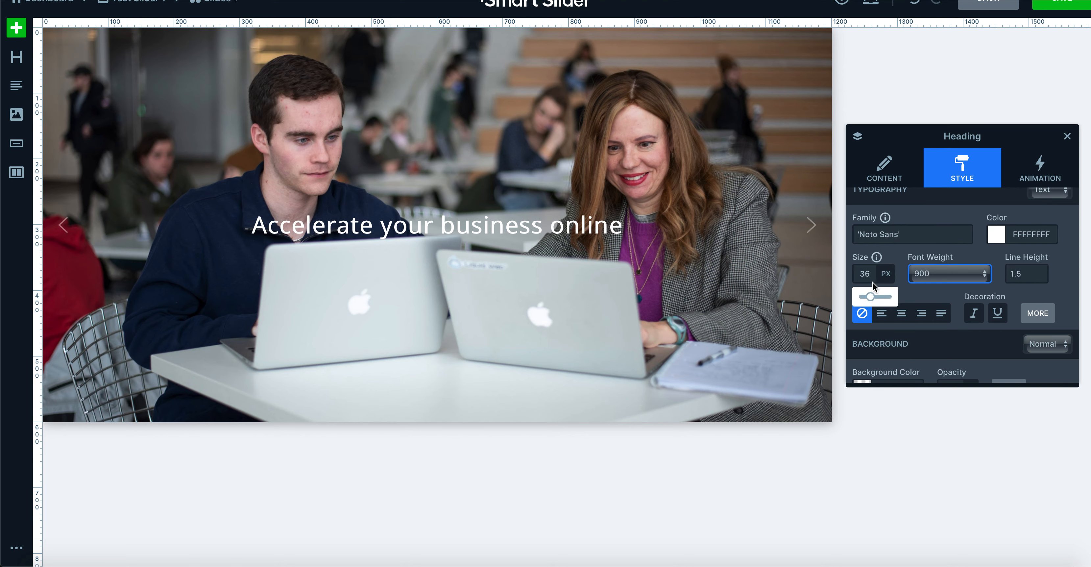
pyautogui.moveTo(880, 300); pyautogui.dragTo(876, 298)
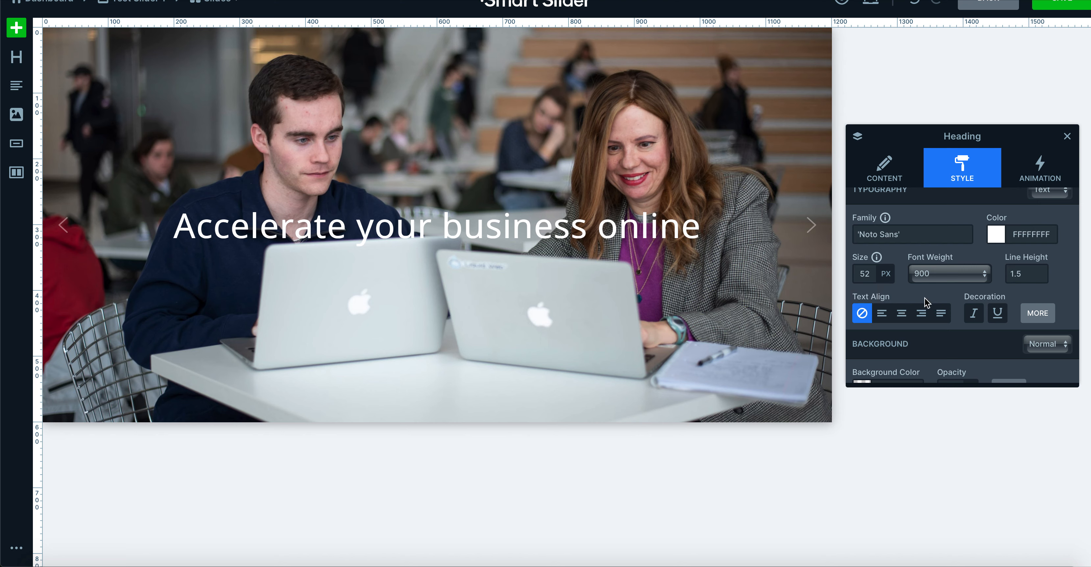
# Center-align the heading text and try the italic decoration, switching it off again
pyautogui.click(902, 313)
pyautogui.click(975, 315)
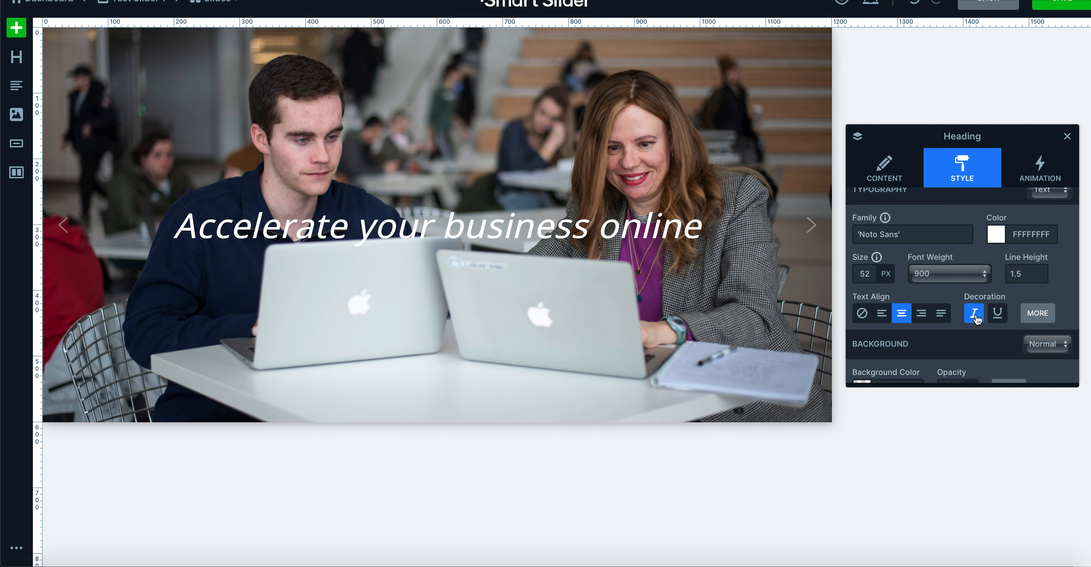
pyautogui.click(975, 315)
# Examine the heading's background, border, spacing, responsive and animation options, and close its settings window
pyautogui.scroll(-4, 947, 322)
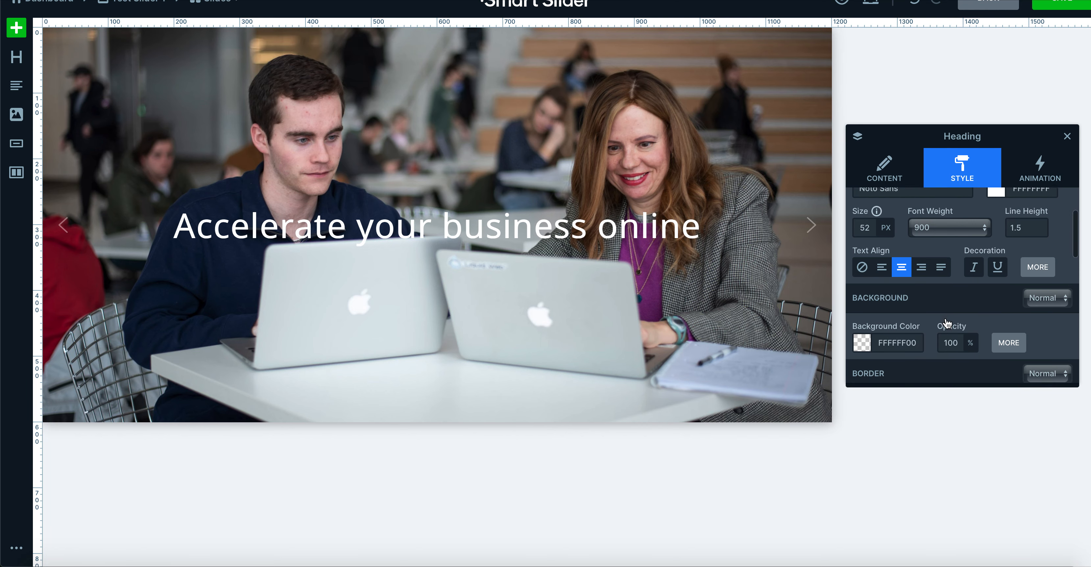
pyautogui.scroll(-3, 946, 319)
pyautogui.scroll(2, 944, 319)
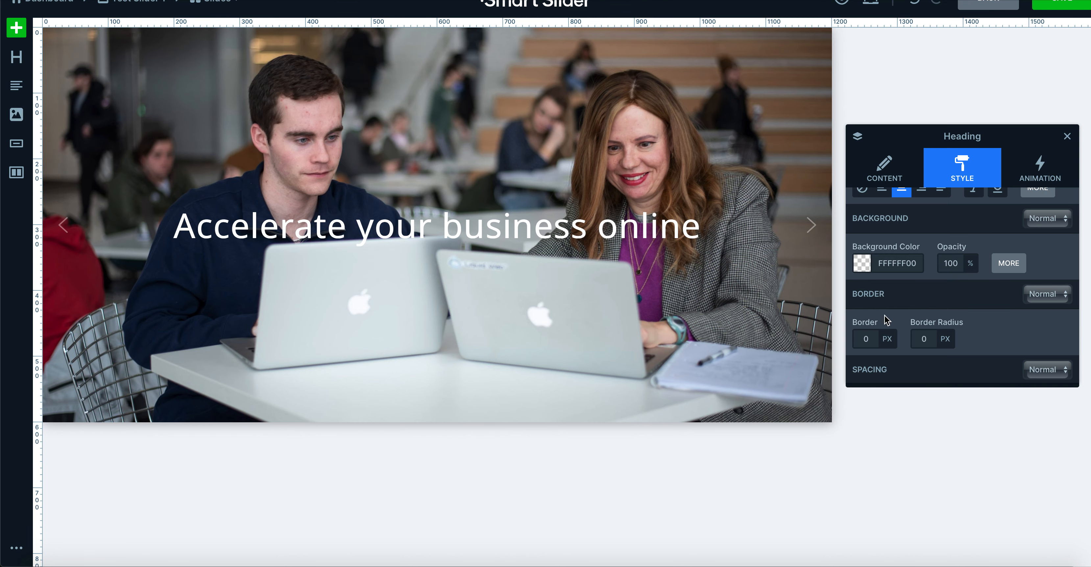
pyautogui.scroll(-5, 931, 338)
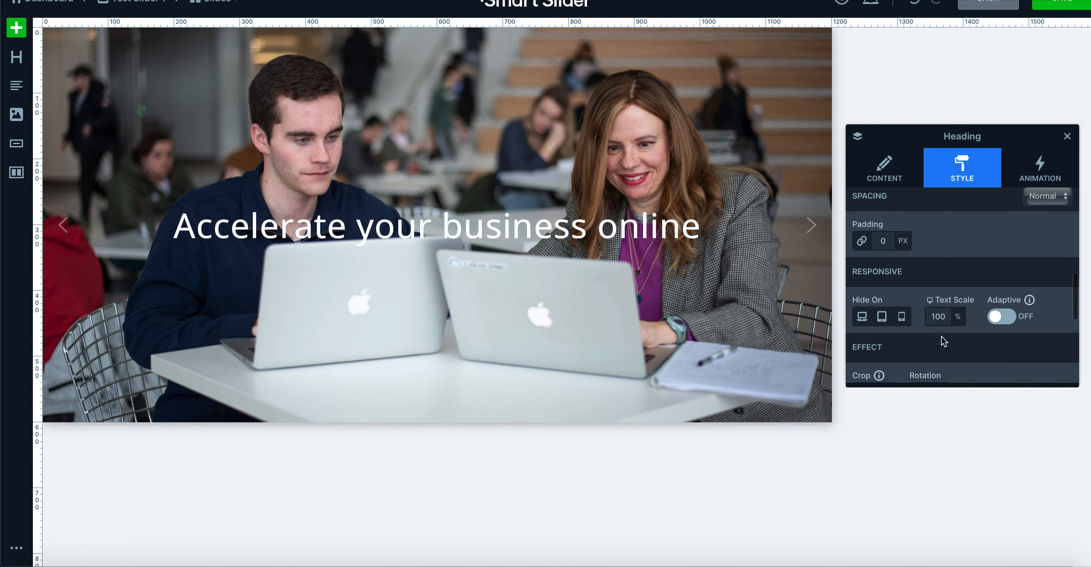
pyautogui.scroll(9, 943, 341)
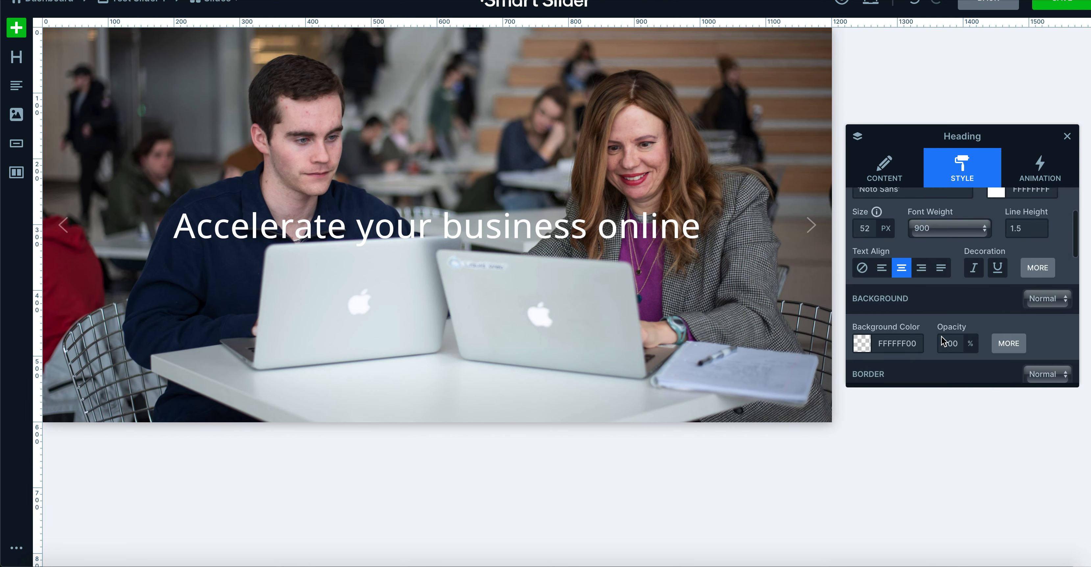
pyautogui.scroll(3, 942, 342)
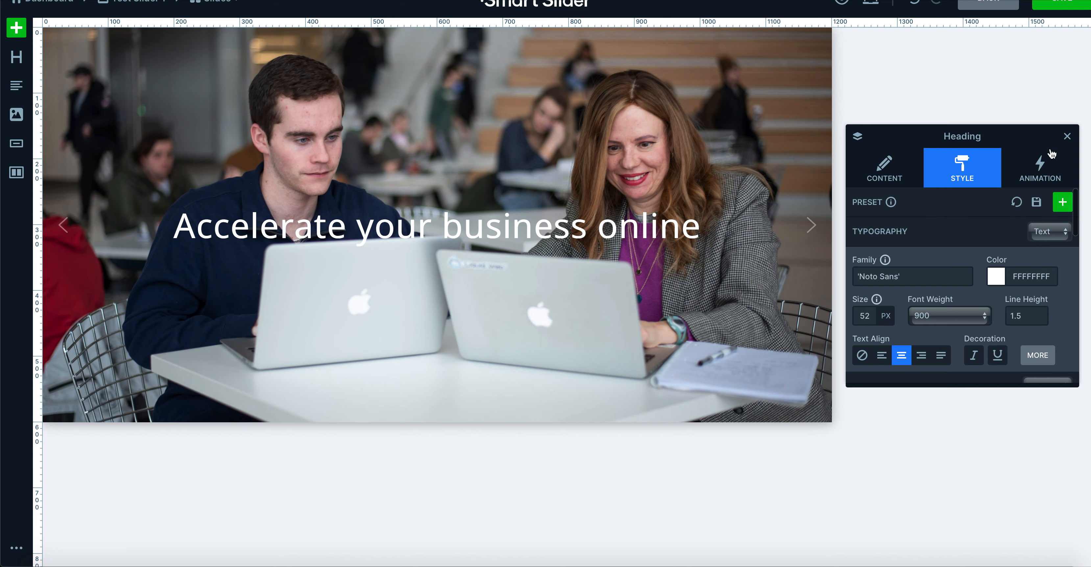
pyautogui.click(1039, 166)
pyautogui.click(962, 177)
pyautogui.click(1066, 136)
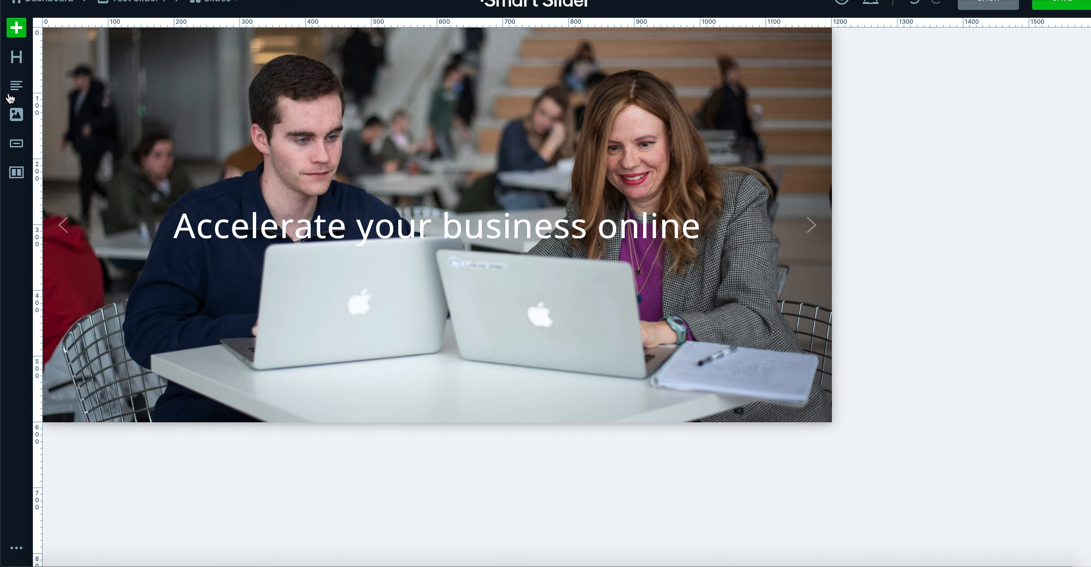
# Add a text layer below the heading reading "Sell online, host online, connect with your customers"
pyautogui.moveTo(16, 87); pyautogui.dragTo(406, 267)
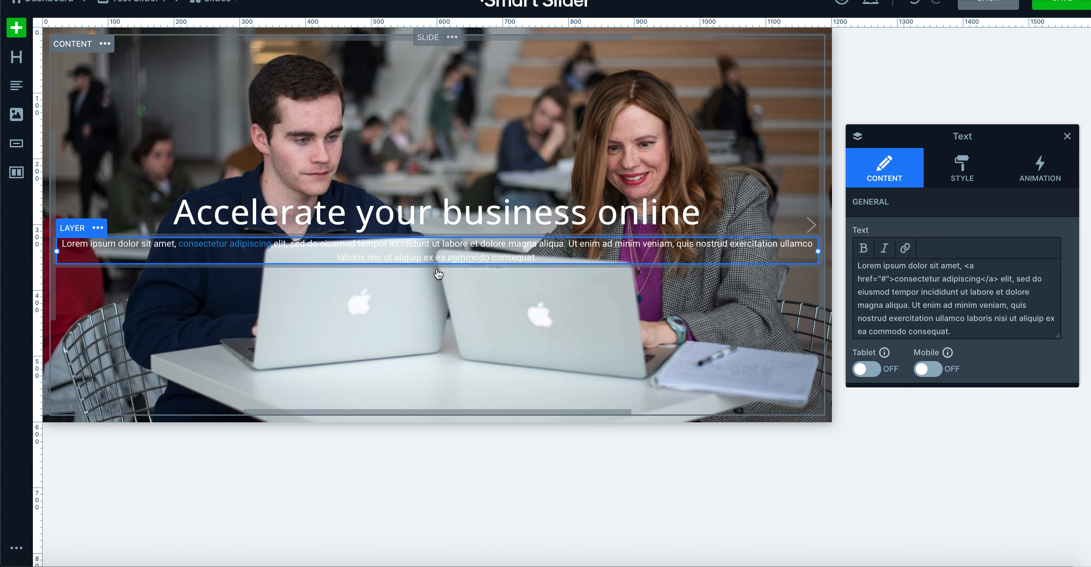
pyautogui.moveTo(966, 331); pyautogui.dragTo(835, 258)
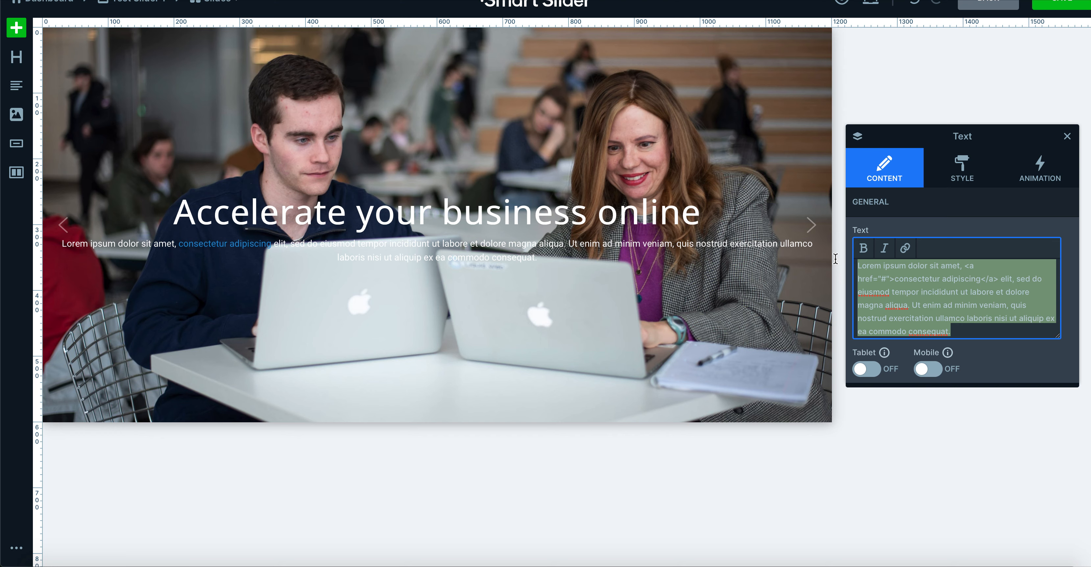
pyautogui.write('Sell')
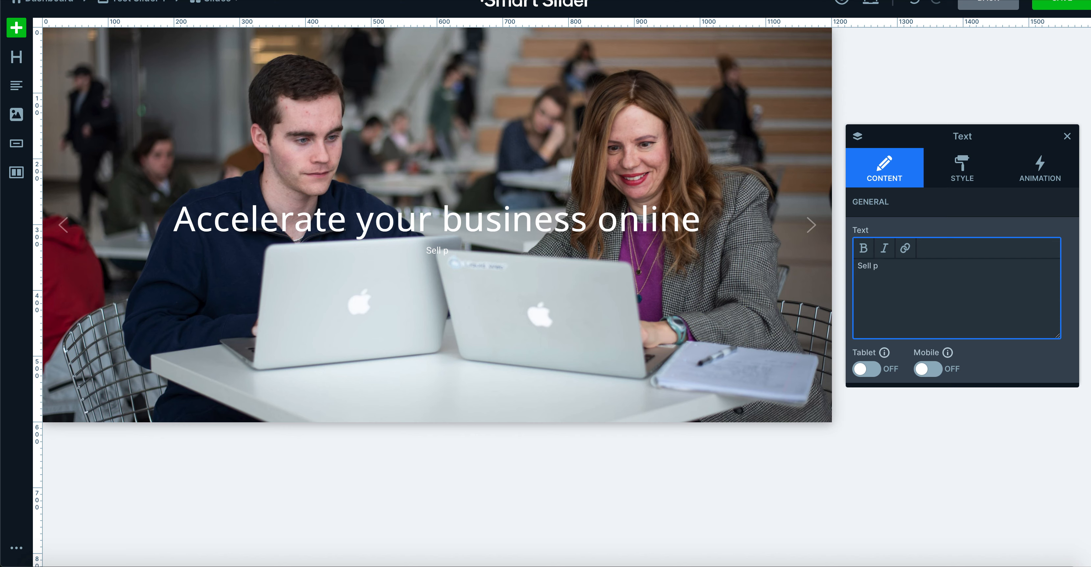
pyautogui.write(' online, ')
pyautogui.write('jh')
pyautogui.press('BackSpace')
pyautogui.press('BackSpace')
pyautogui.write('host online')
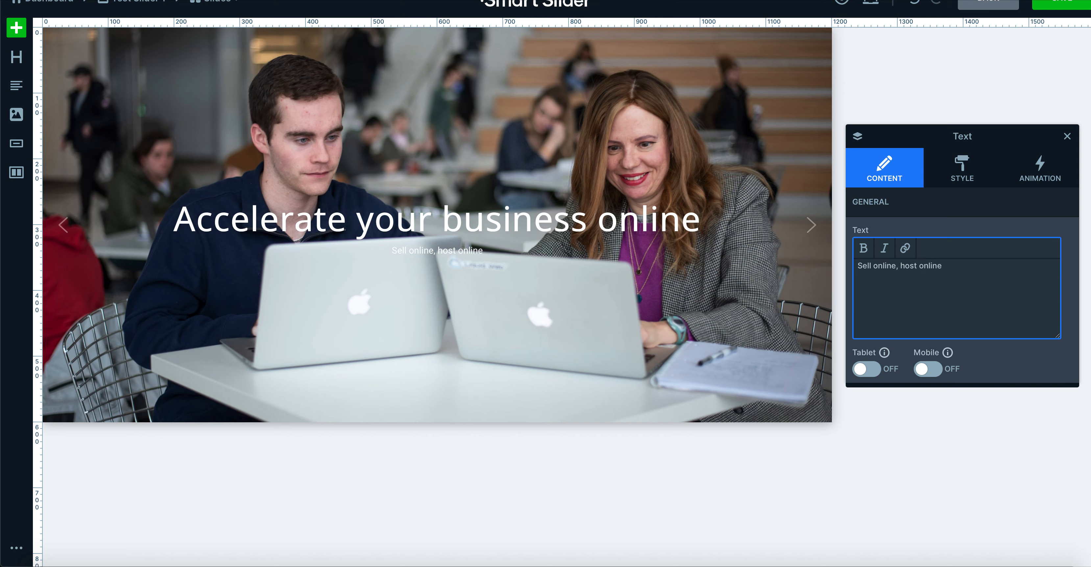
pyautogui.write(', connect with your customers')
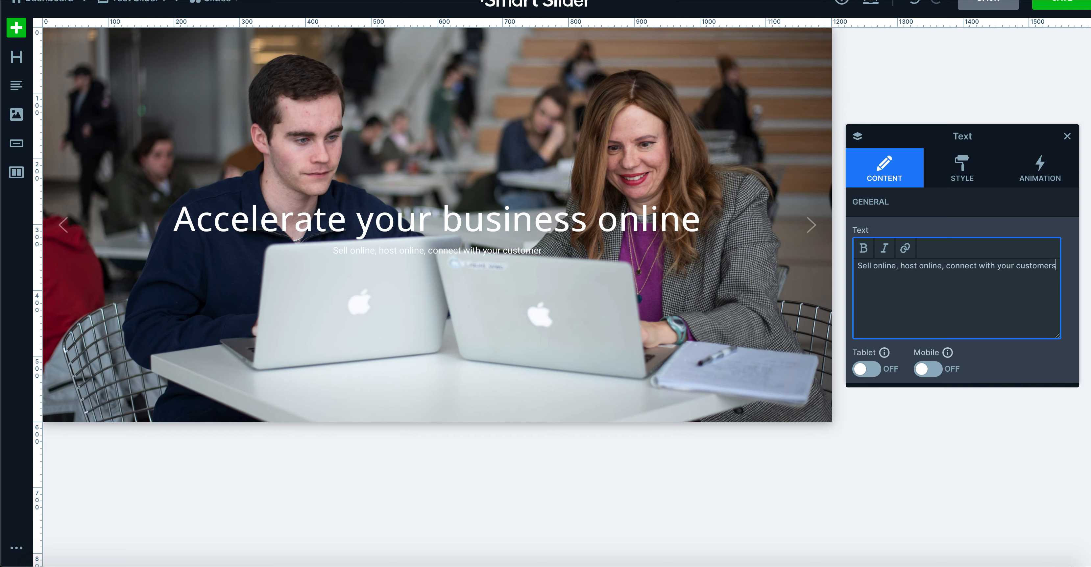
# Set the font family of the text layer below the heading to Noto Sans
pyautogui.click(1035, 364)
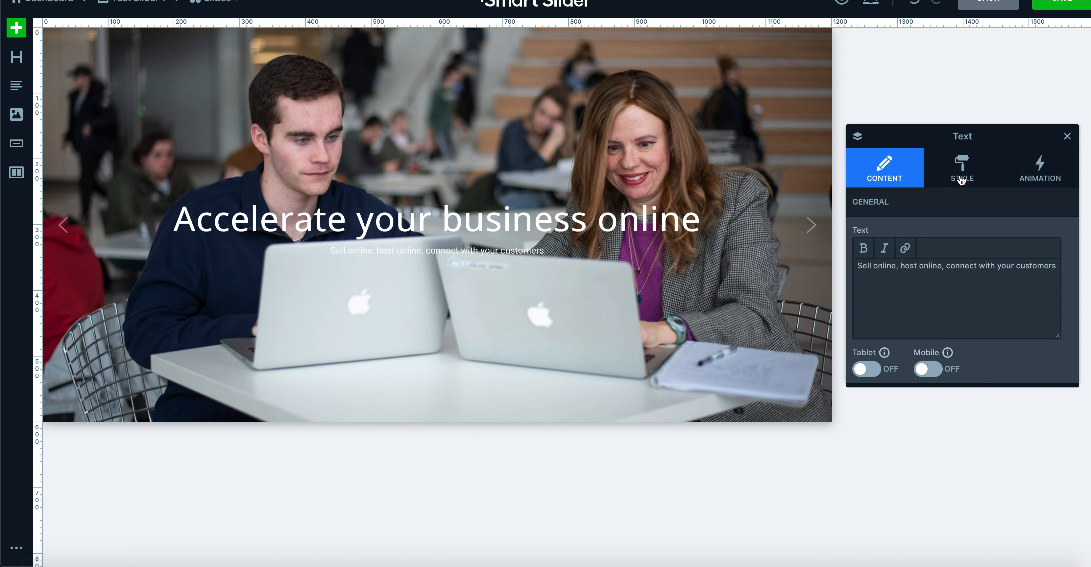
pyautogui.click(972, 169)
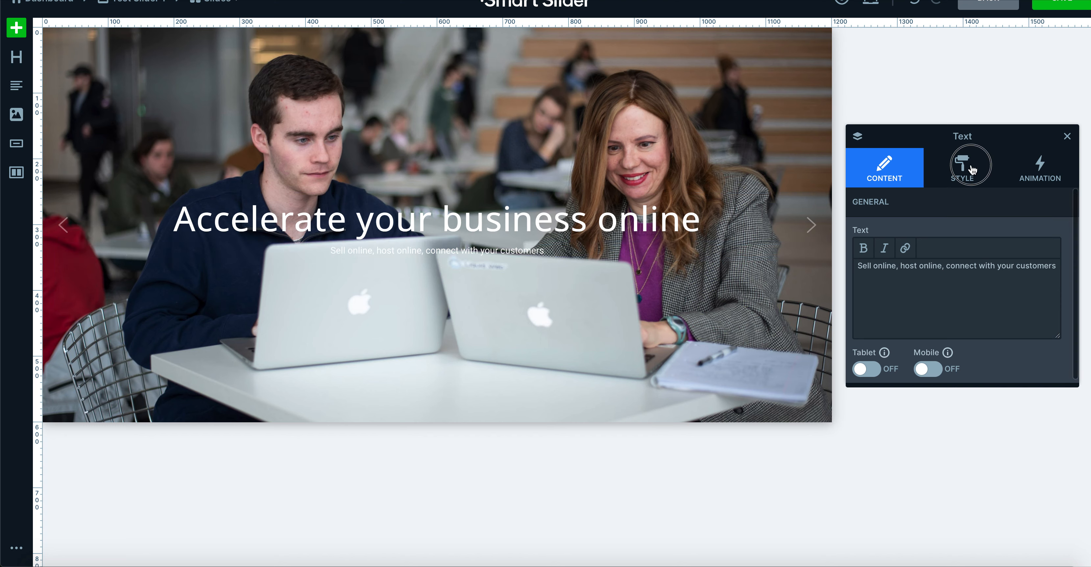
pyautogui.click(905, 279)
pyautogui.scroll(-5, 910, 326)
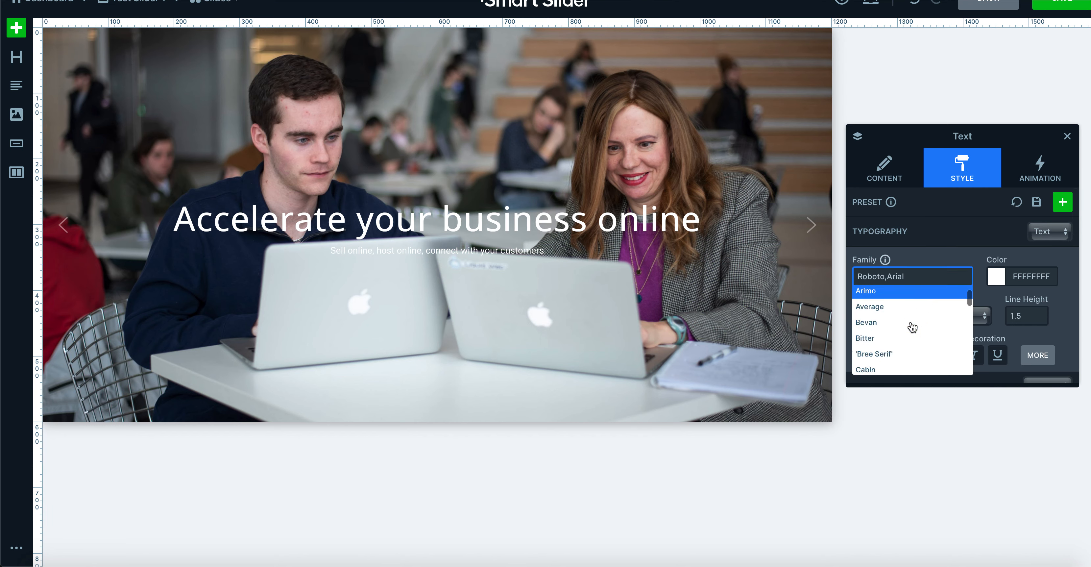
pyautogui.scroll(-3, 911, 327)
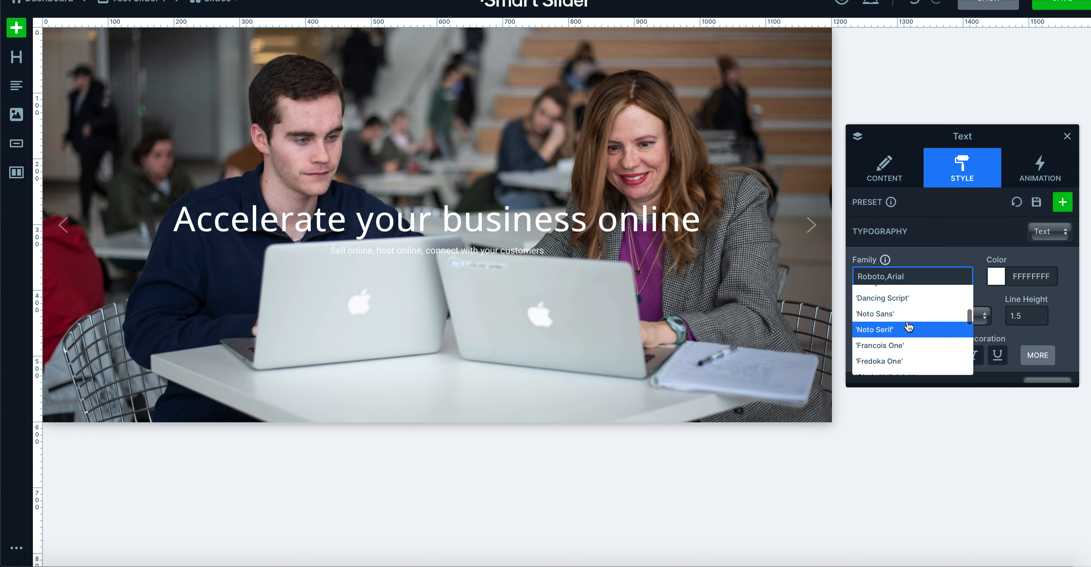
pyautogui.click(902, 322)
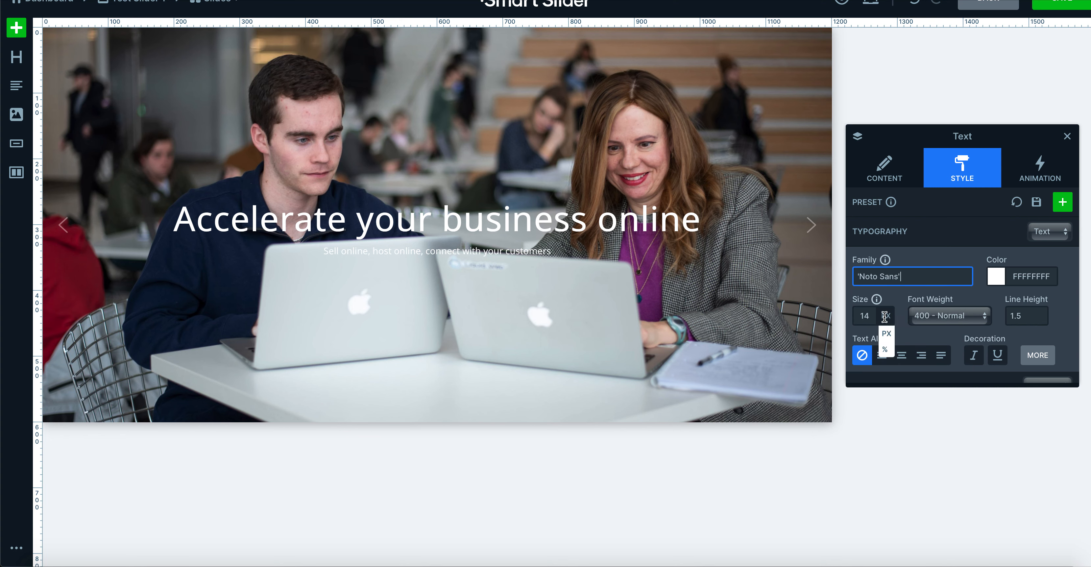
# Set the text layer's font weight to 600 - Semi bold and its size to 23 px
pyautogui.click(933, 316)
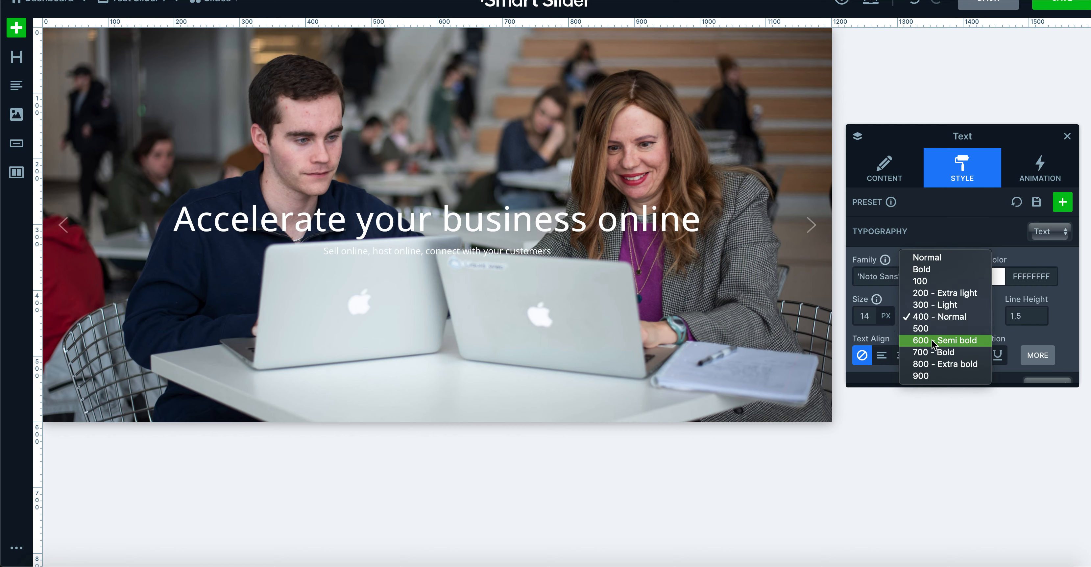
pyautogui.click(933, 340)
pyautogui.click(867, 317)
pyautogui.moveTo(864, 338); pyautogui.dragTo(865, 337)
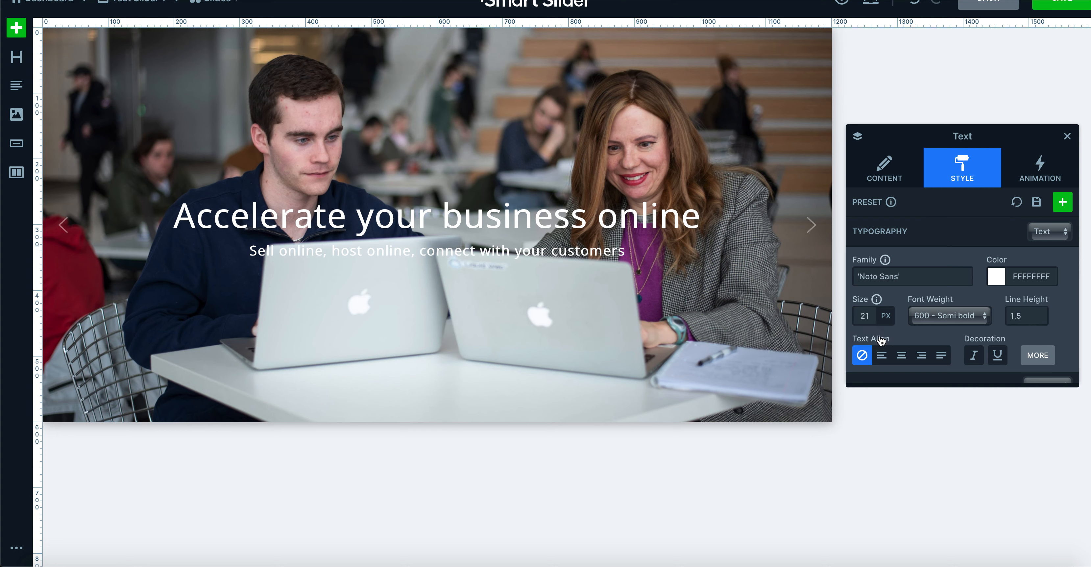
pyautogui.moveTo(867, 317)
pyautogui.moveTo(869, 336); pyautogui.dragTo(865, 337)
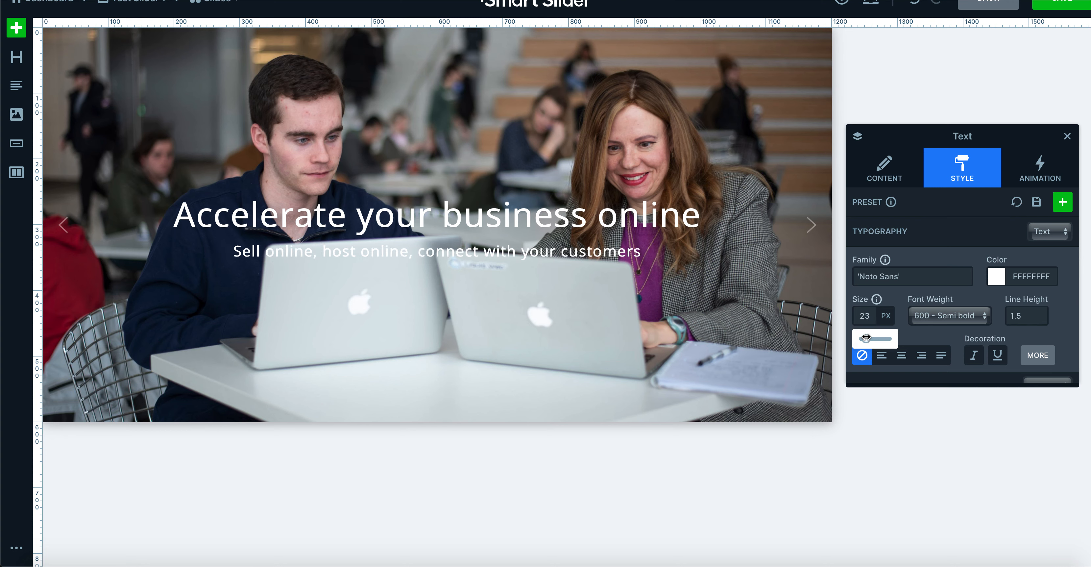
# Center-align the text layer, look through its background, border and spacing options, and close its settings window
pyautogui.click(902, 356)
pyautogui.scroll(-3, 923, 383)
pyautogui.scroll(-3, 922, 383)
pyautogui.scroll(2, 936, 308)
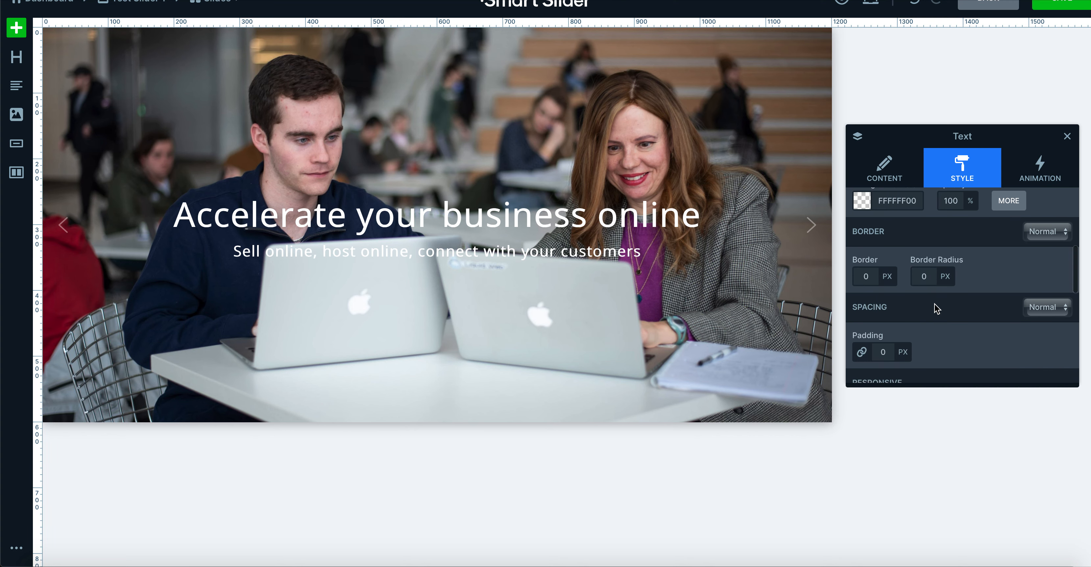
pyautogui.scroll(-5, 935, 308)
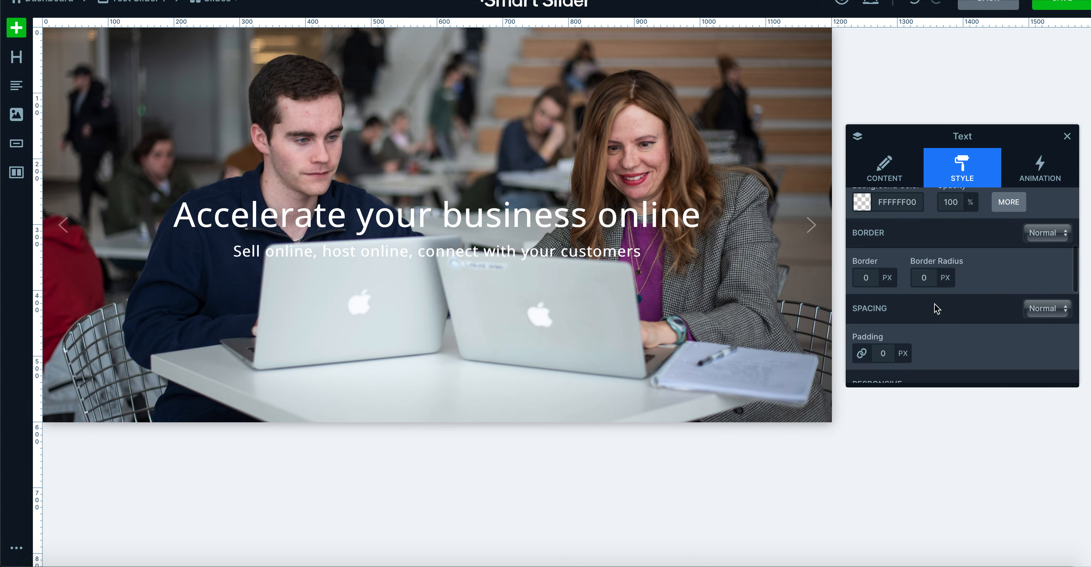
pyautogui.scroll(10, 936, 309)
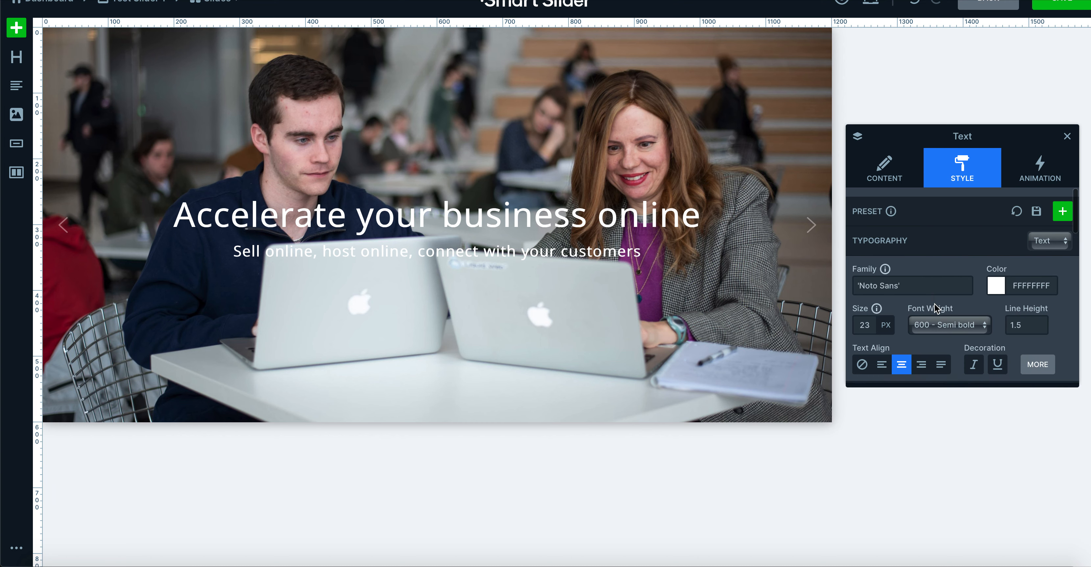
pyautogui.click(1068, 138)
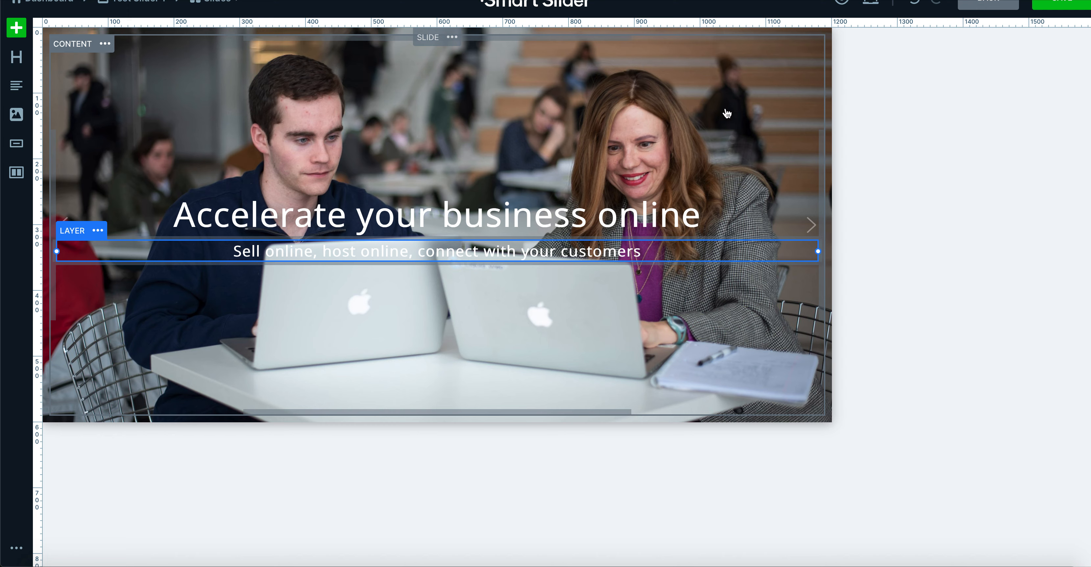
# Examine the content container's background, responsive and effect options as well as its inner and vertical alignment
pyautogui.click(791, 90)
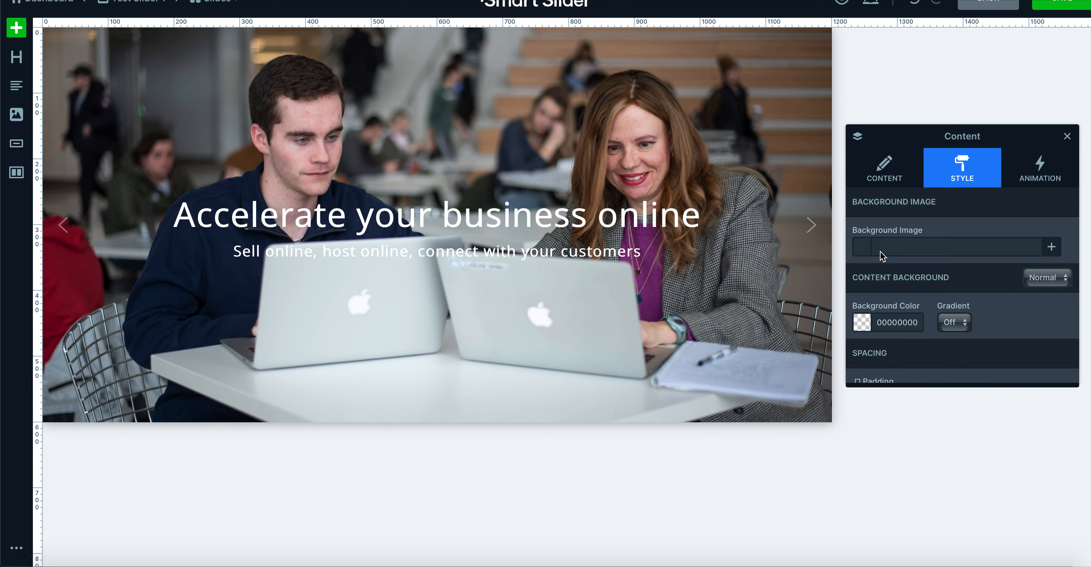
pyautogui.scroll(-5, 933, 272)
pyautogui.scroll(-2, 935, 272)
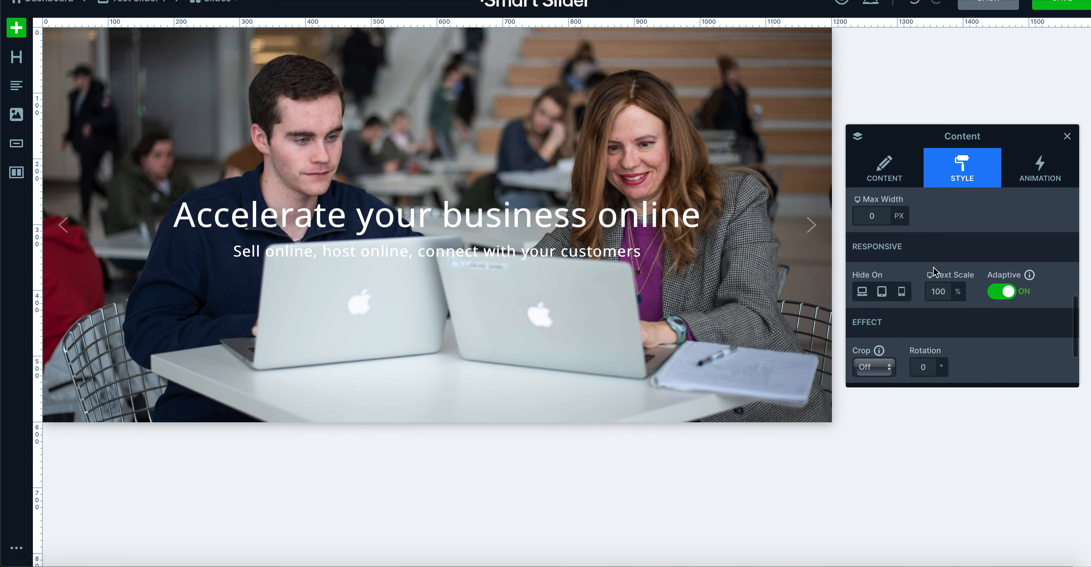
pyautogui.scroll(8, 932, 270)
pyautogui.click(891, 166)
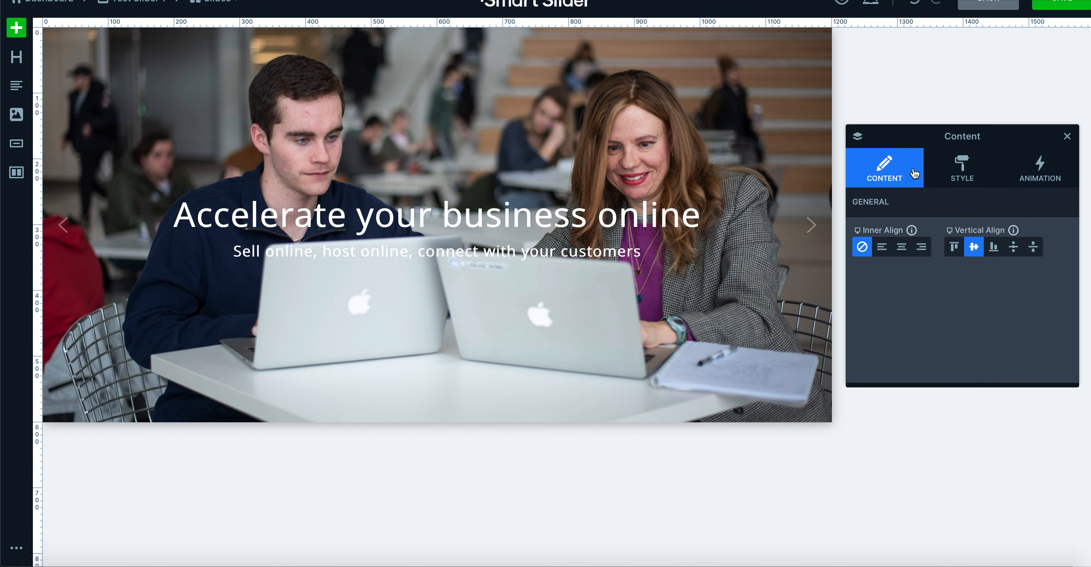
# Set the slide's background color to solid black, 000000FF, behind the background image
pyautogui.click(828, 87)
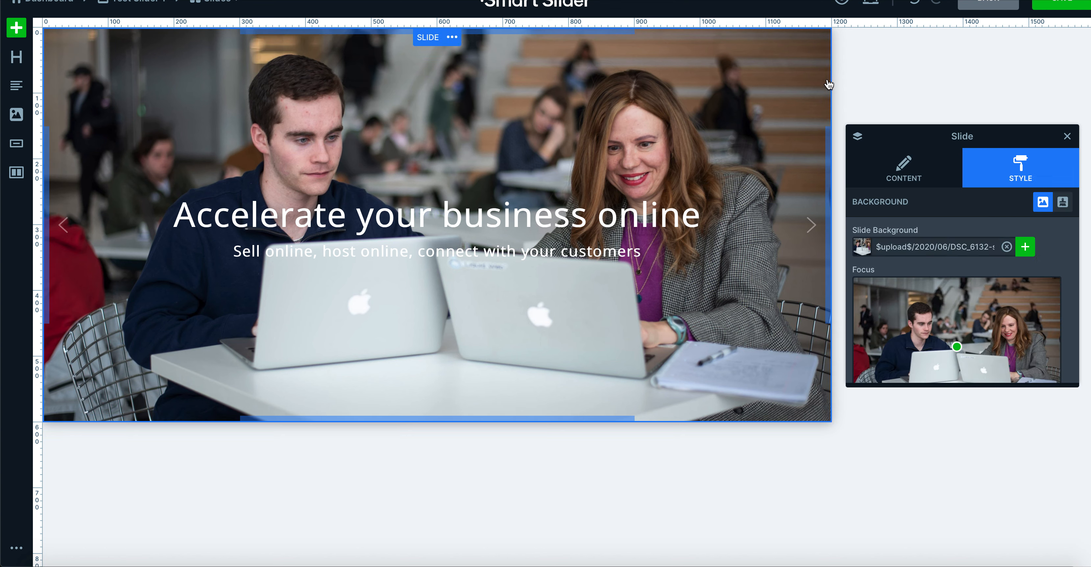
pyautogui.scroll(-1, 932, 257)
pyautogui.scroll(-1, 932, 257)
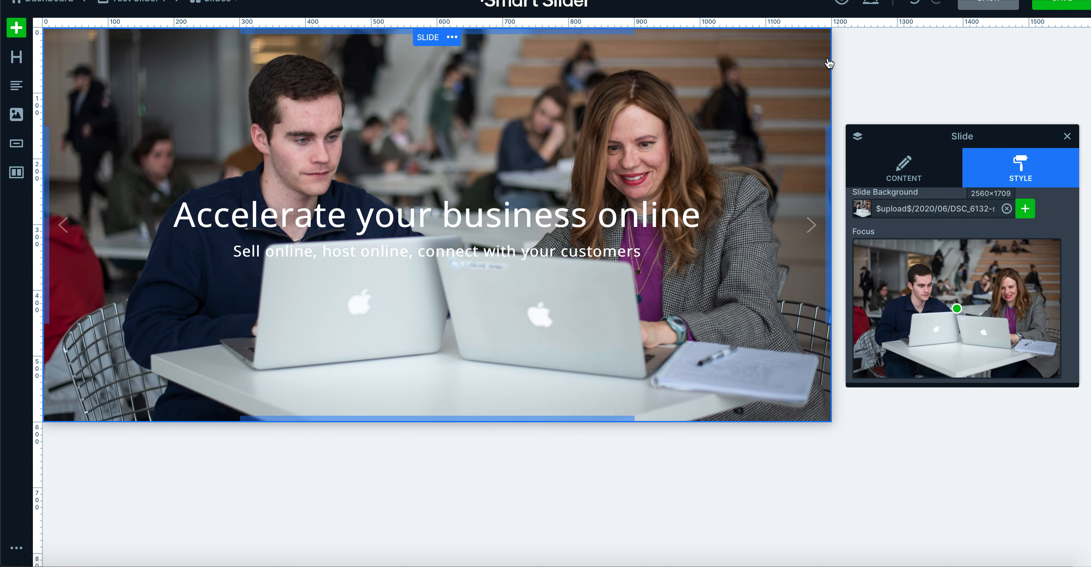
pyautogui.scroll(-2, 927, 271)
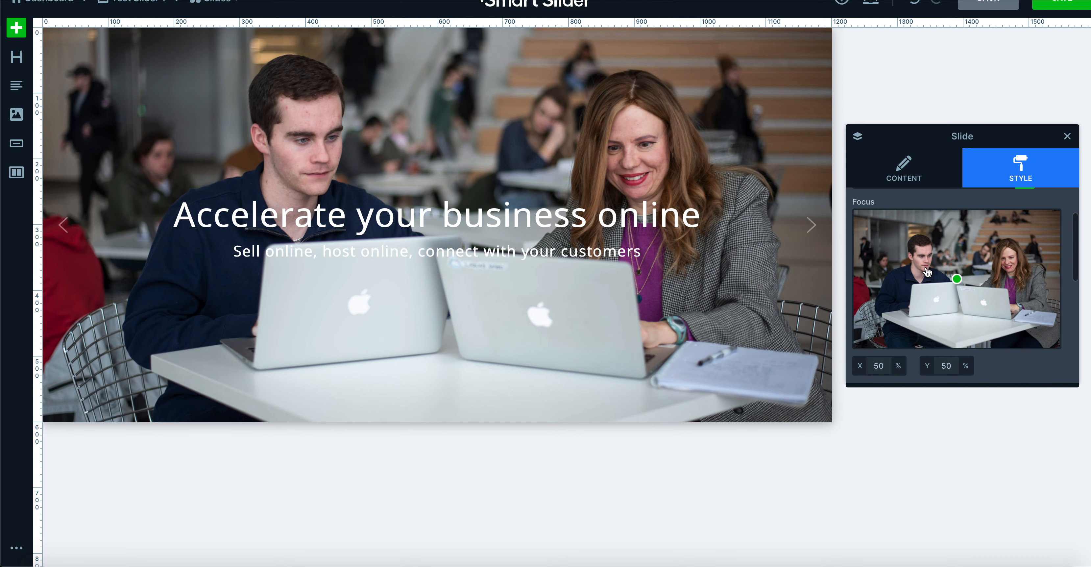
pyautogui.scroll(-6, 942, 326)
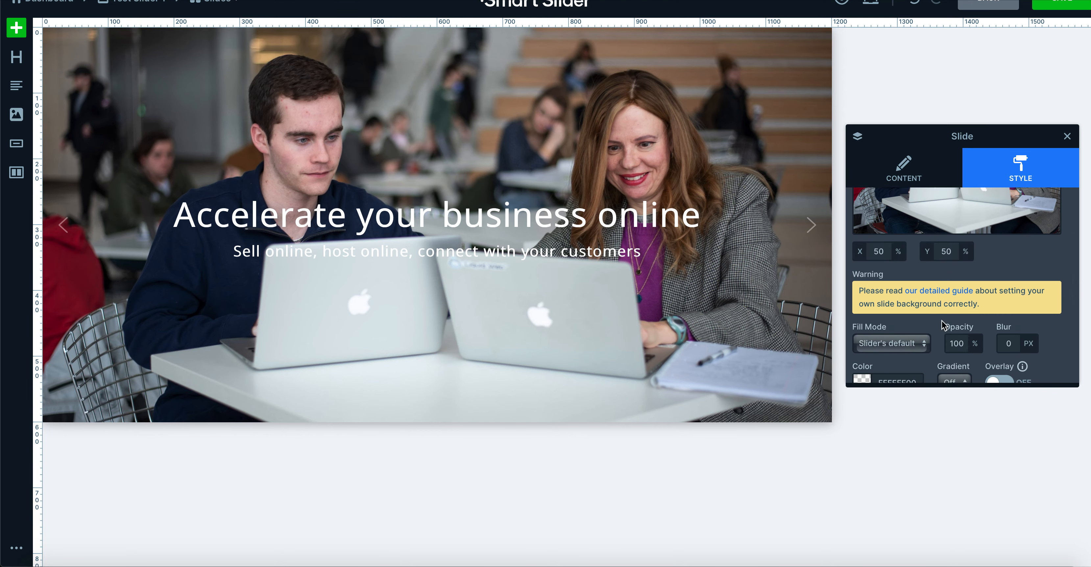
pyautogui.scroll(-1, 902, 346)
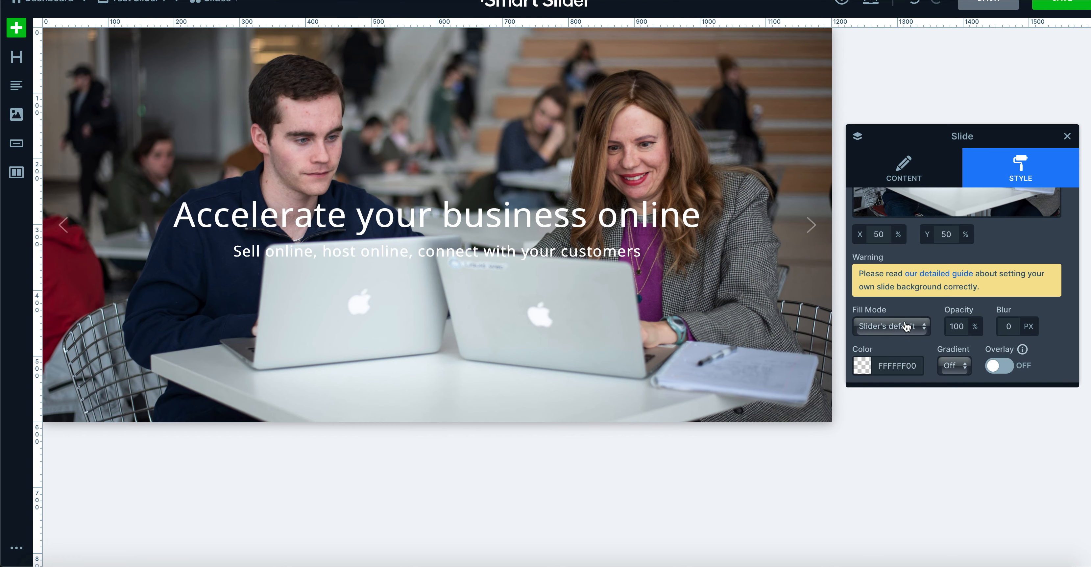
pyautogui.scroll(-1, 905, 327)
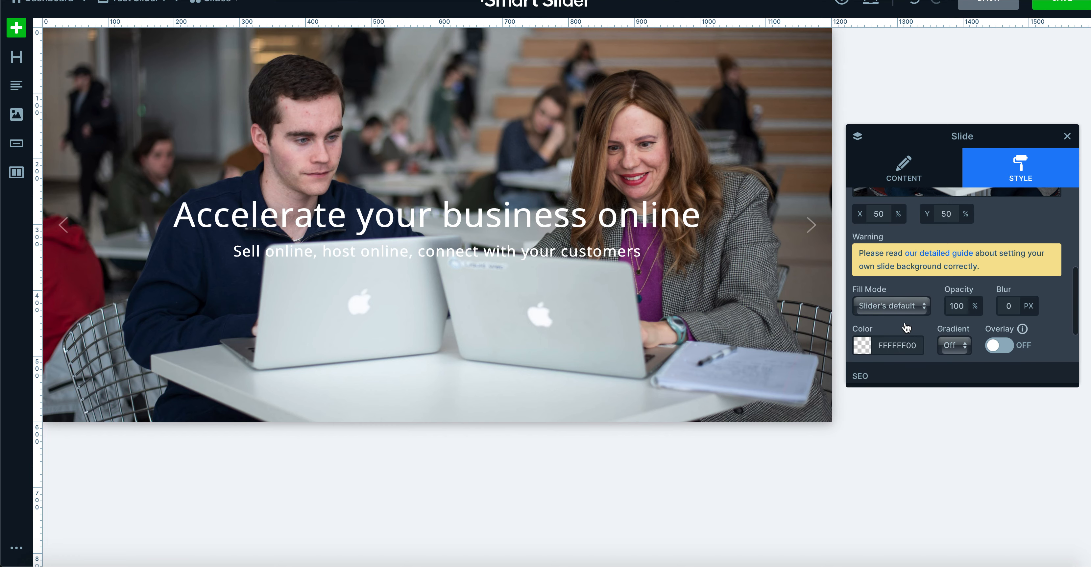
pyautogui.click(862, 346)
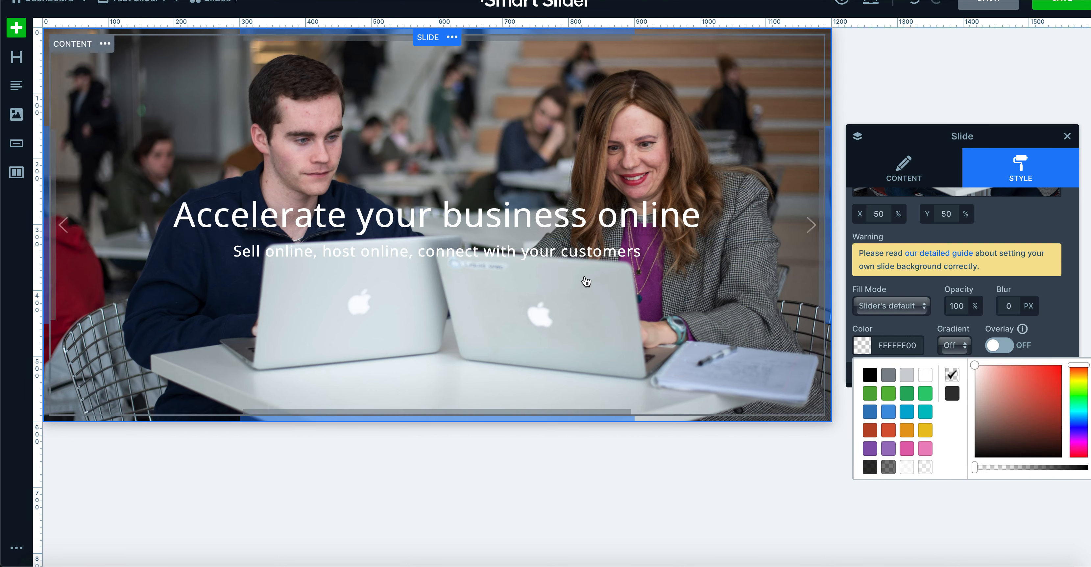
pyautogui.click(870, 375)
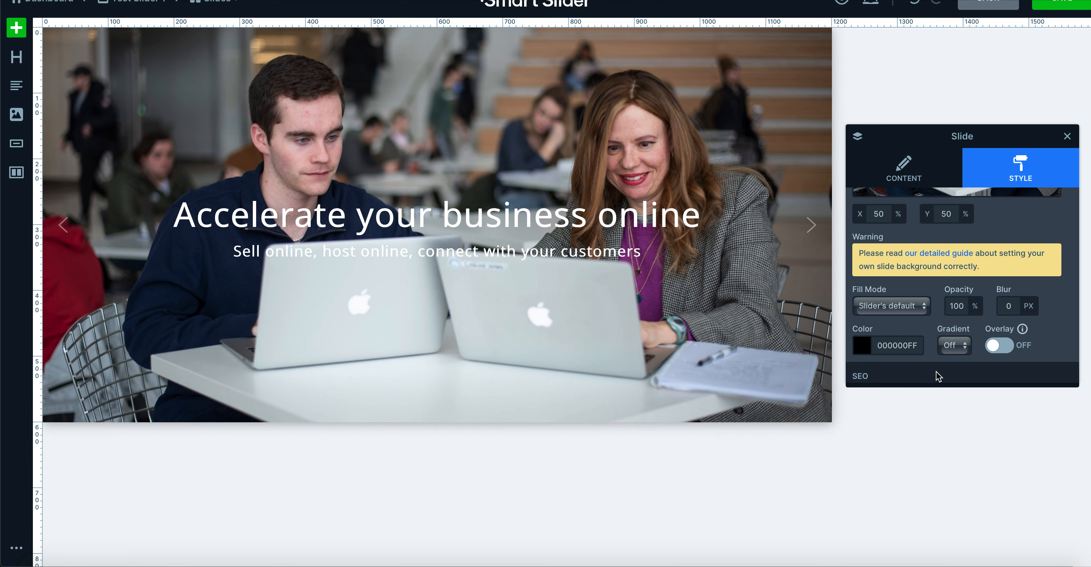
# Lower the slide background image's opacity to 50% and close the slide settings
pyautogui.moveTo(972, 312)
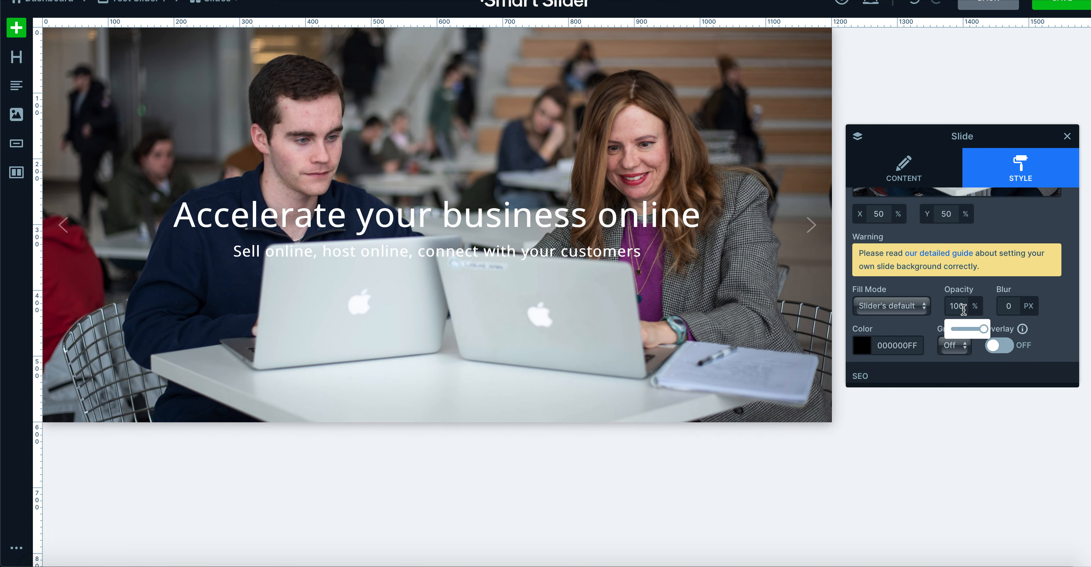
pyautogui.moveTo(982, 329); pyautogui.dragTo(970, 329)
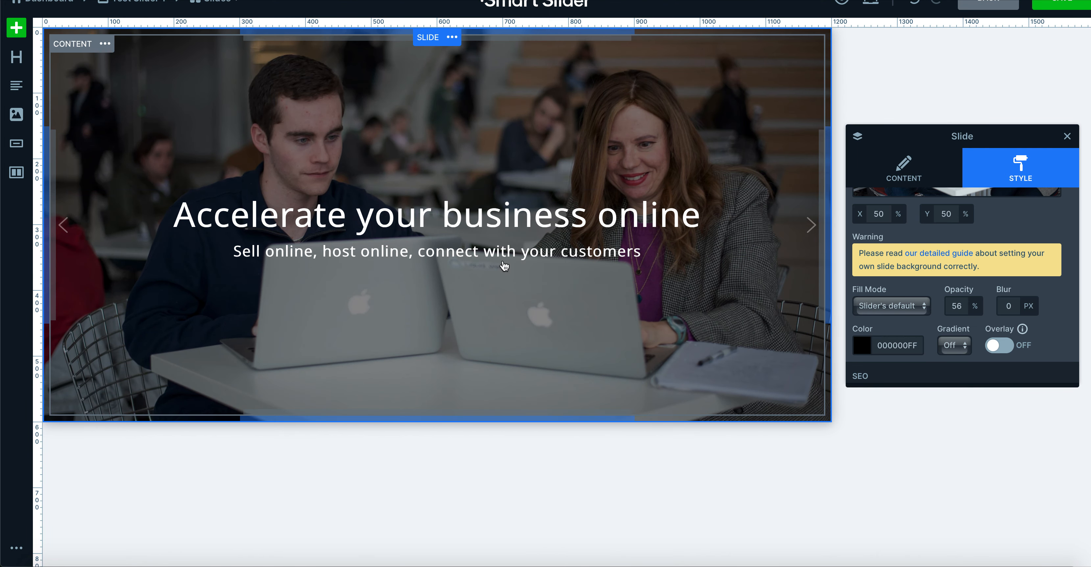
pyautogui.click(953, 310)
pyautogui.moveTo(966, 329); pyautogui.dragTo(968, 329)
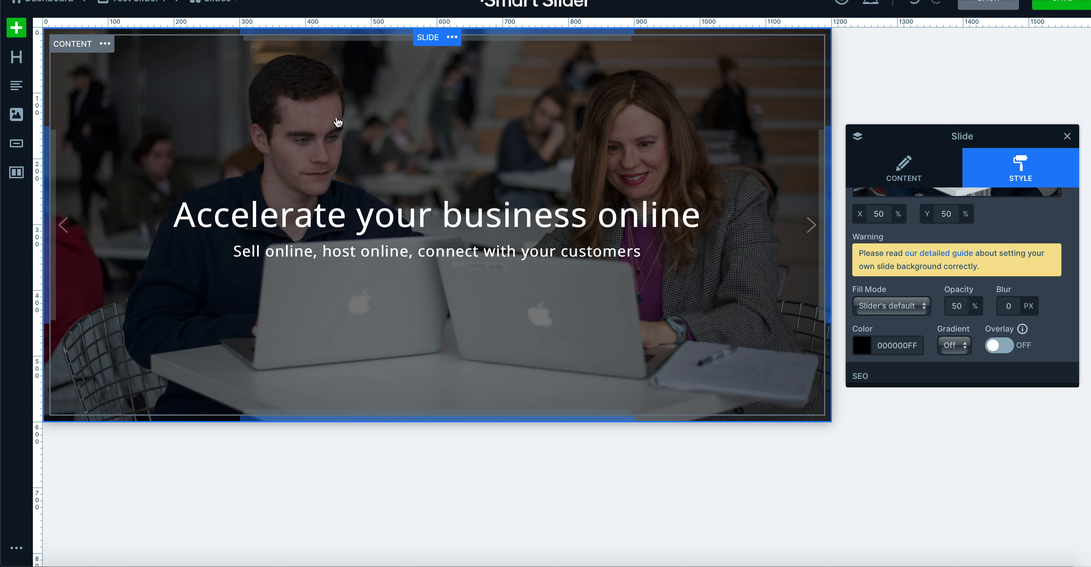
pyautogui.scroll(-4, 958, 259)
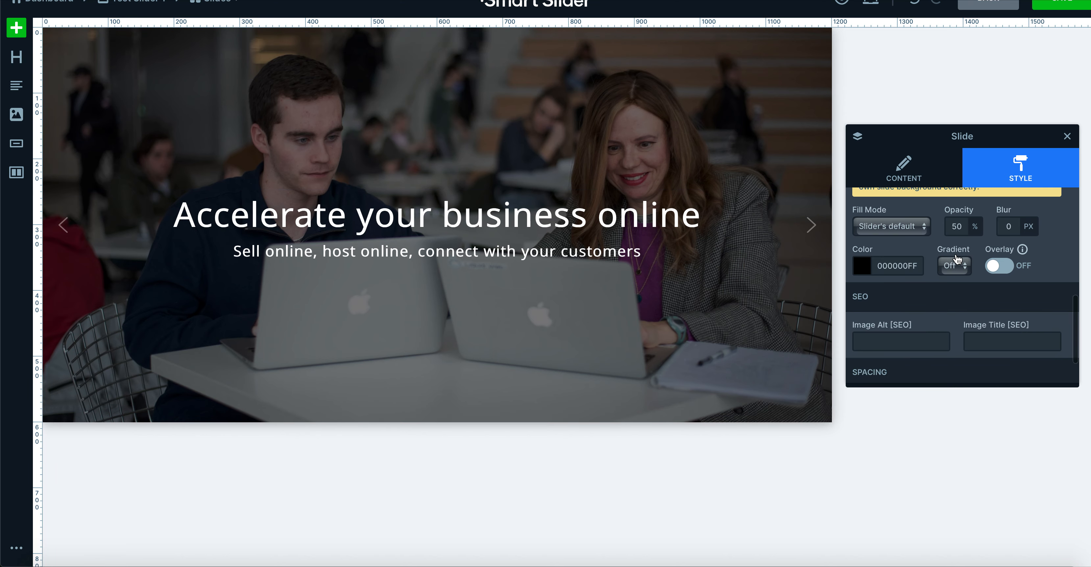
pyautogui.scroll(8, 963, 249)
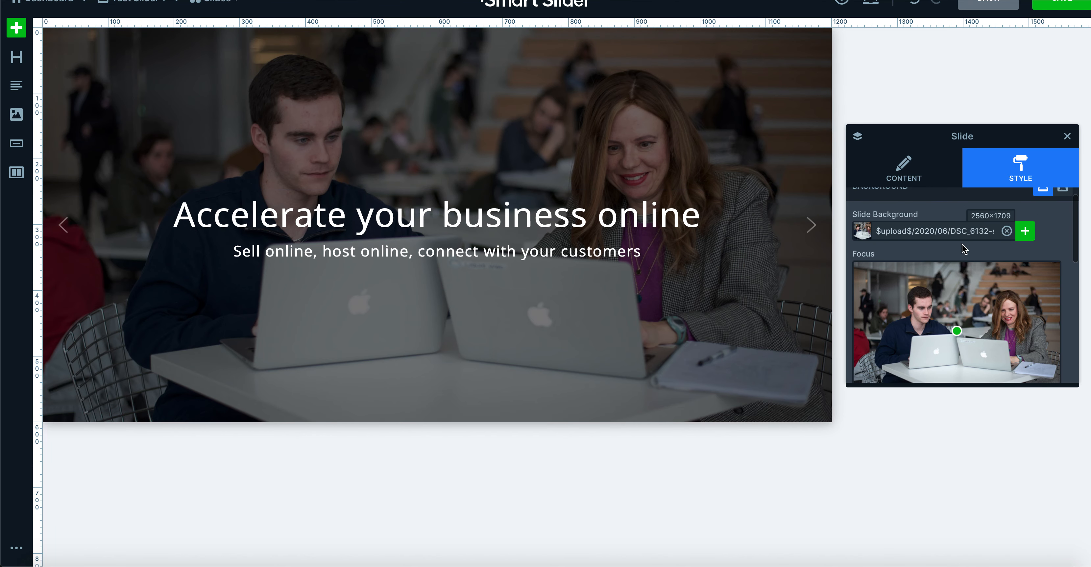
pyautogui.click(1067, 136)
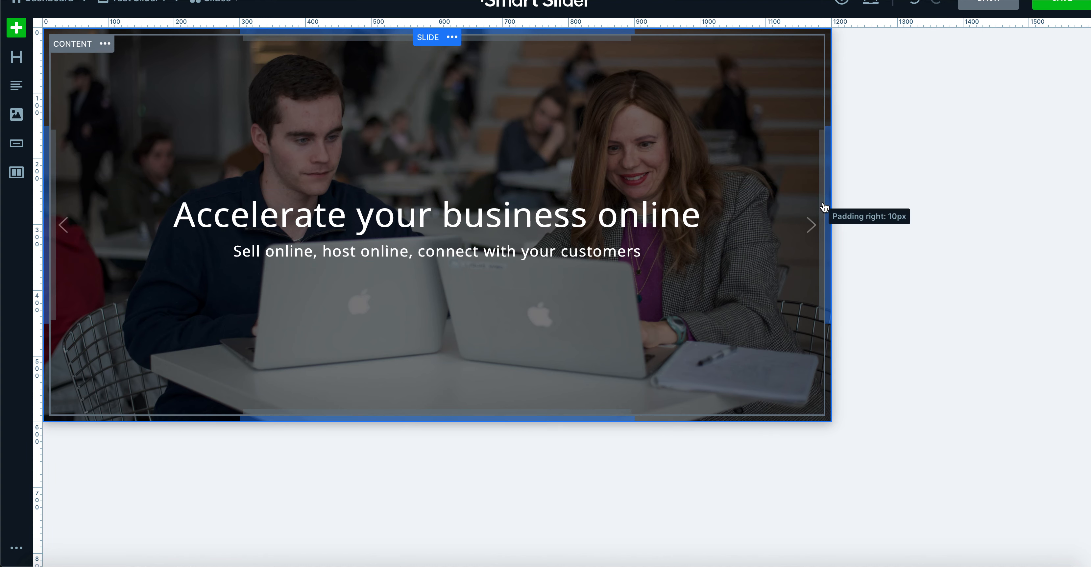
# Try narrowing the heading layer to about 600 px, widen it until the heading fits on one line, and deselect it
pyautogui.click(683, 217)
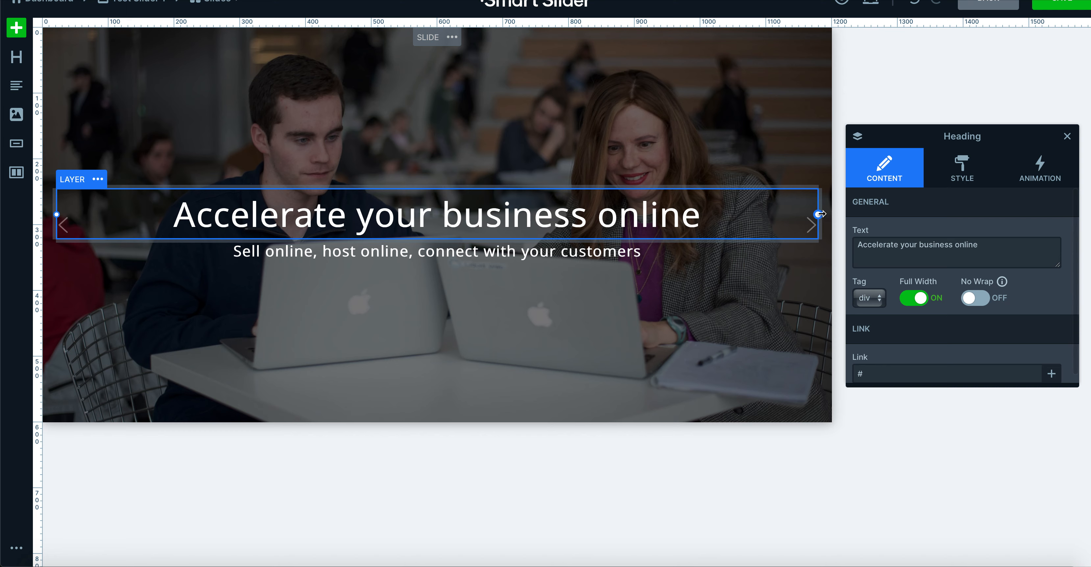
pyautogui.moveTo(780, 214); pyautogui.dragTo(634, 219)
pyautogui.click(656, 277)
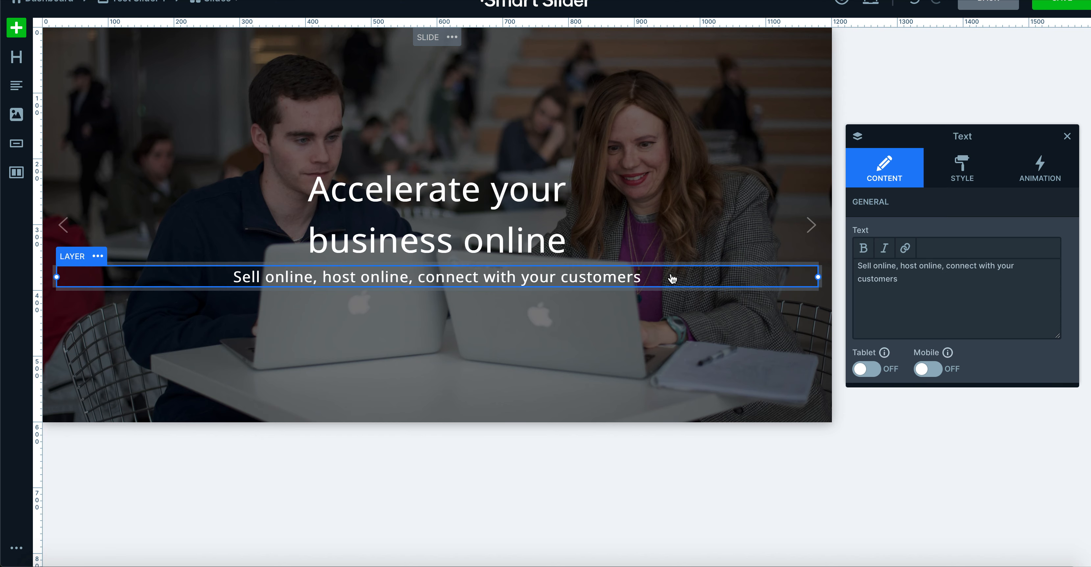
pyautogui.click(506, 210)
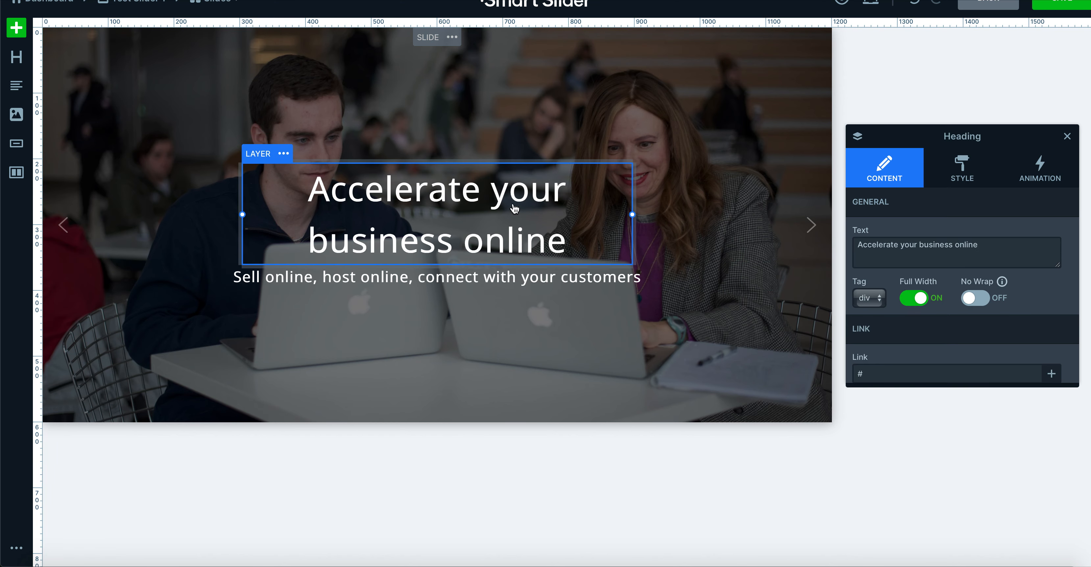
pyautogui.moveTo(633, 214); pyautogui.dragTo(725, 216)
pyautogui.click(914, 69)
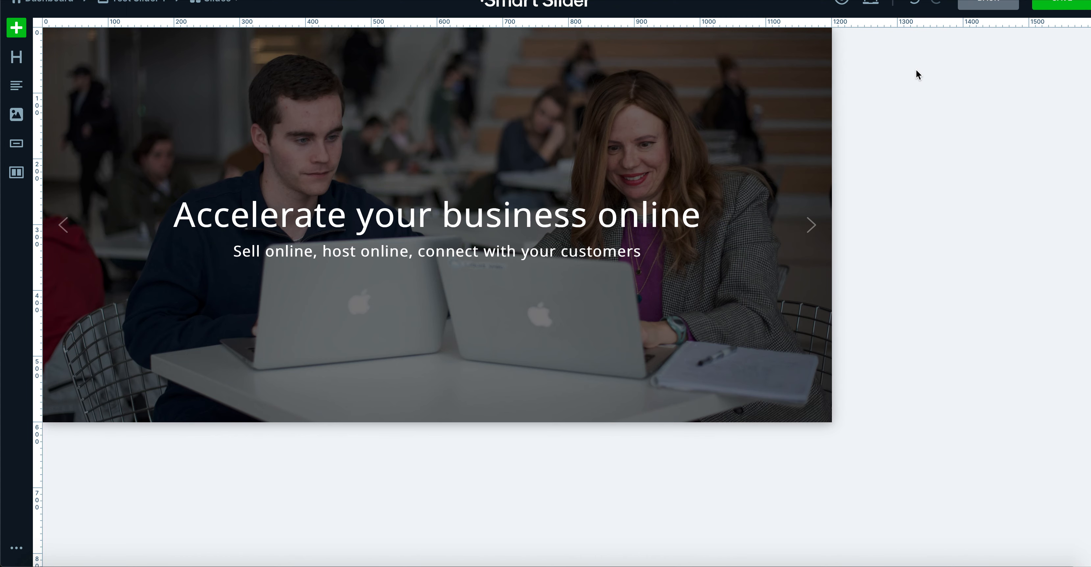
# Switch the slide editor to the tablet view to check the responsive layout
pyautogui.moveTo(875, 8)
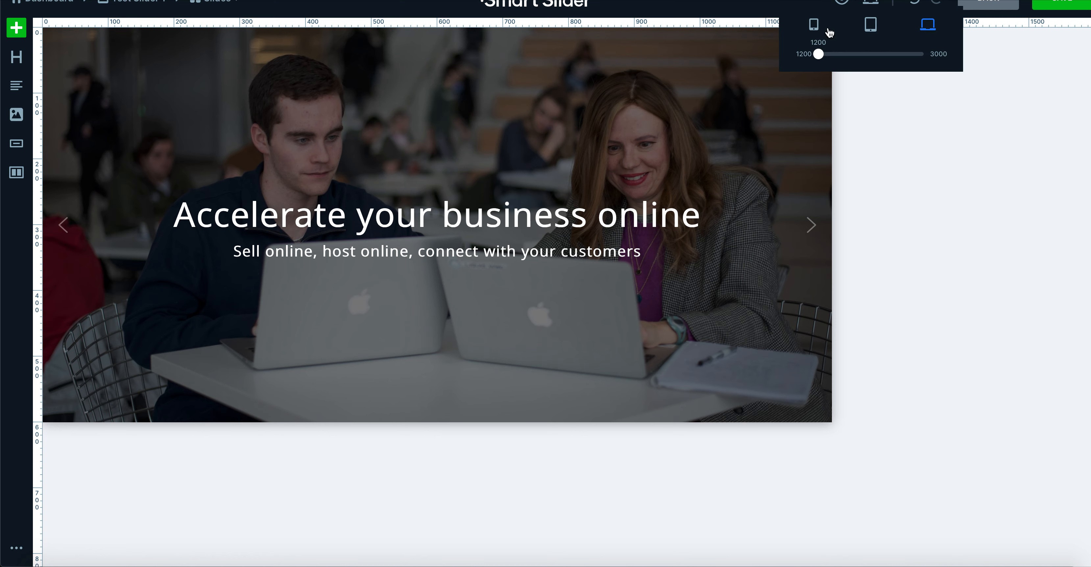
pyautogui.click(867, 31)
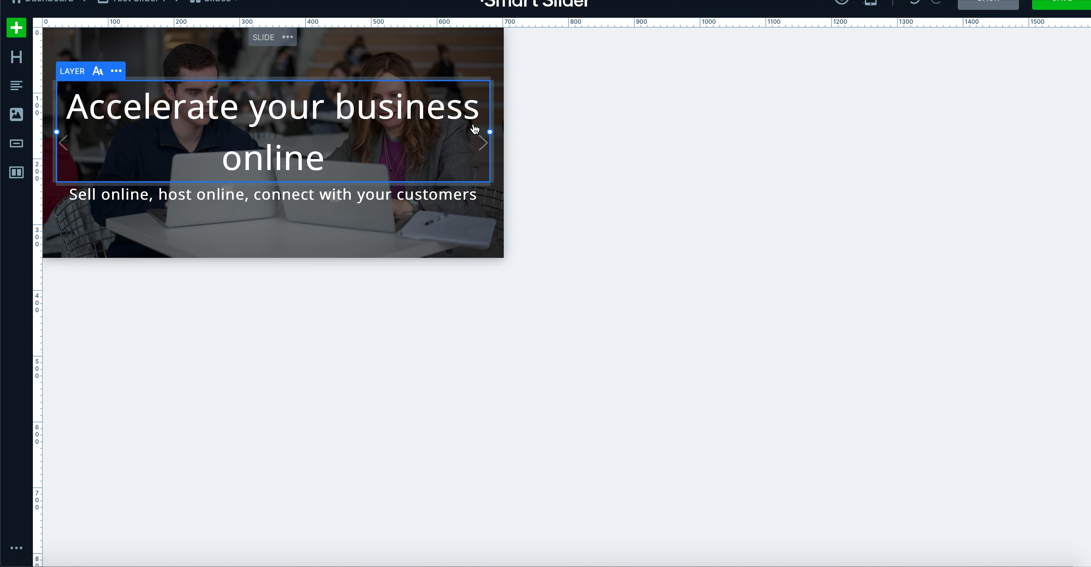
# In the tablet view, narrow the heading layer to about 560 px and reduce its text scale to 90%
pyautogui.moveTo(490, 131); pyautogui.dragTo(456, 132)
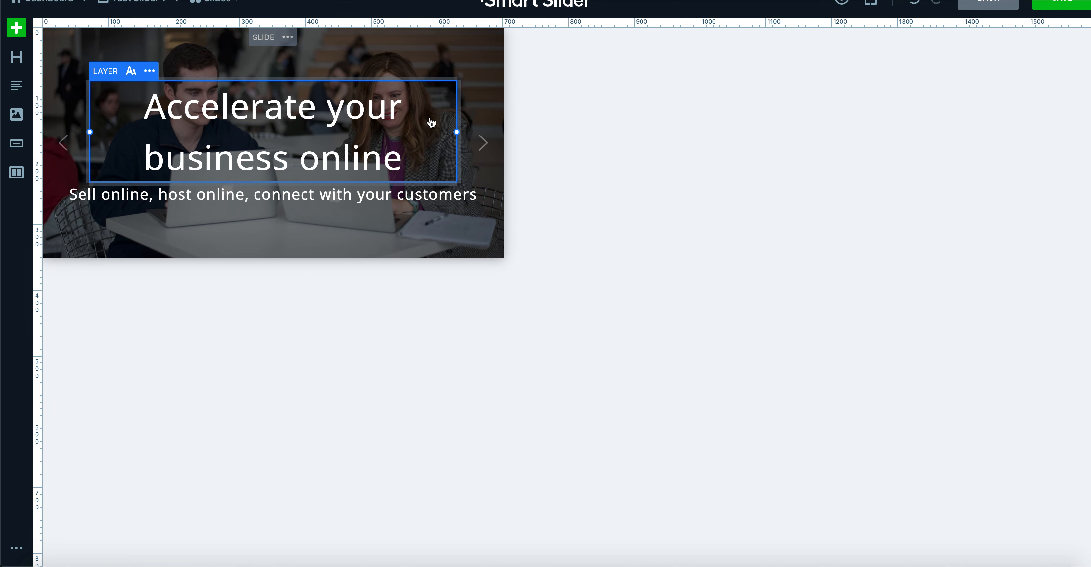
pyautogui.click(132, 72)
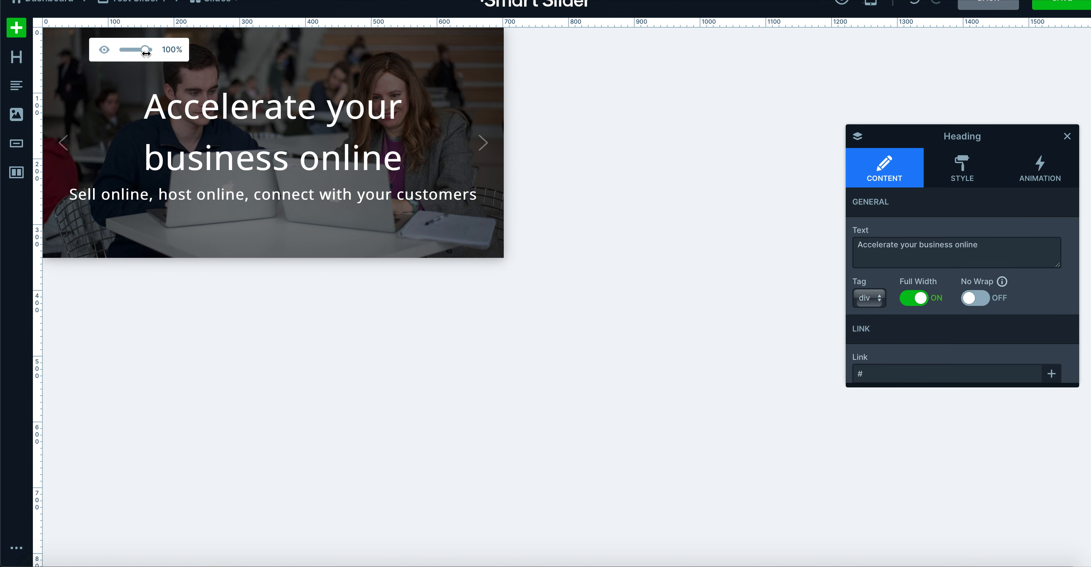
pyautogui.moveTo(146, 53); pyautogui.dragTo(143, 53)
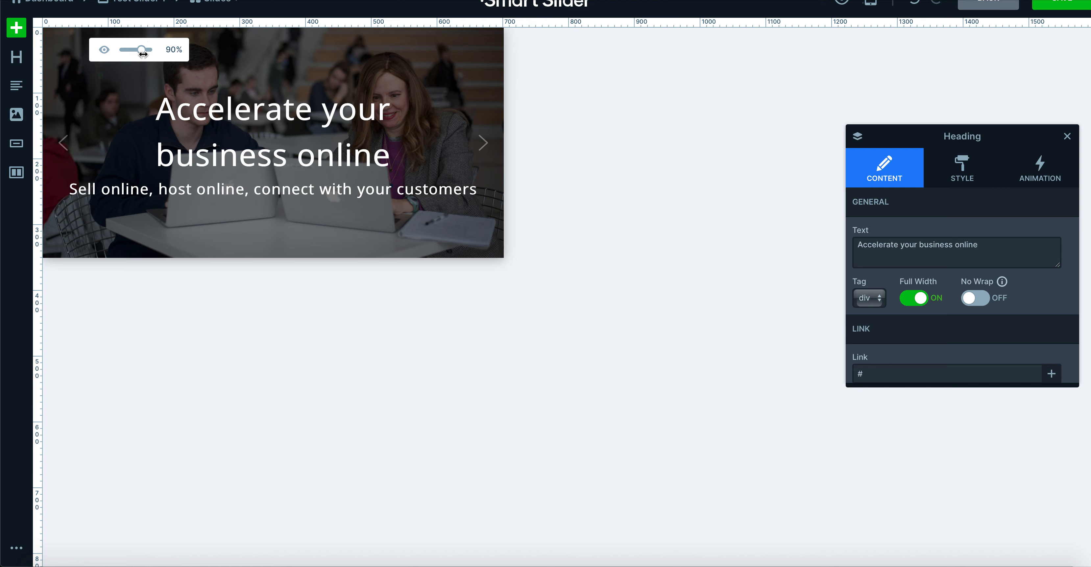
# Narrow the tablet text layer below the heading to about 340 px and reduce its text scale to 80%
pyautogui.click(262, 195)
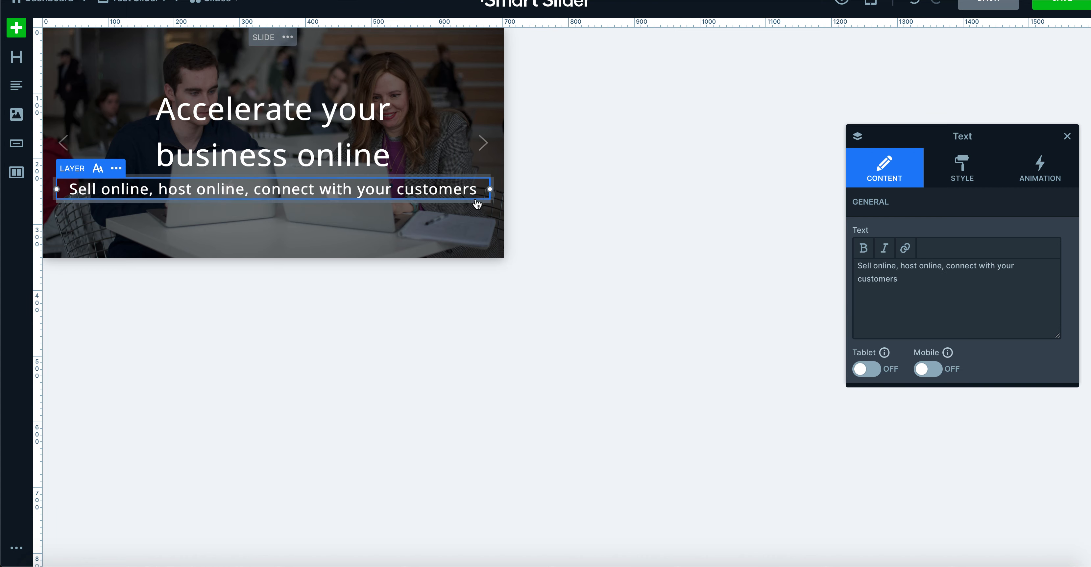
pyautogui.moveTo(489, 189); pyautogui.dragTo(385, 189)
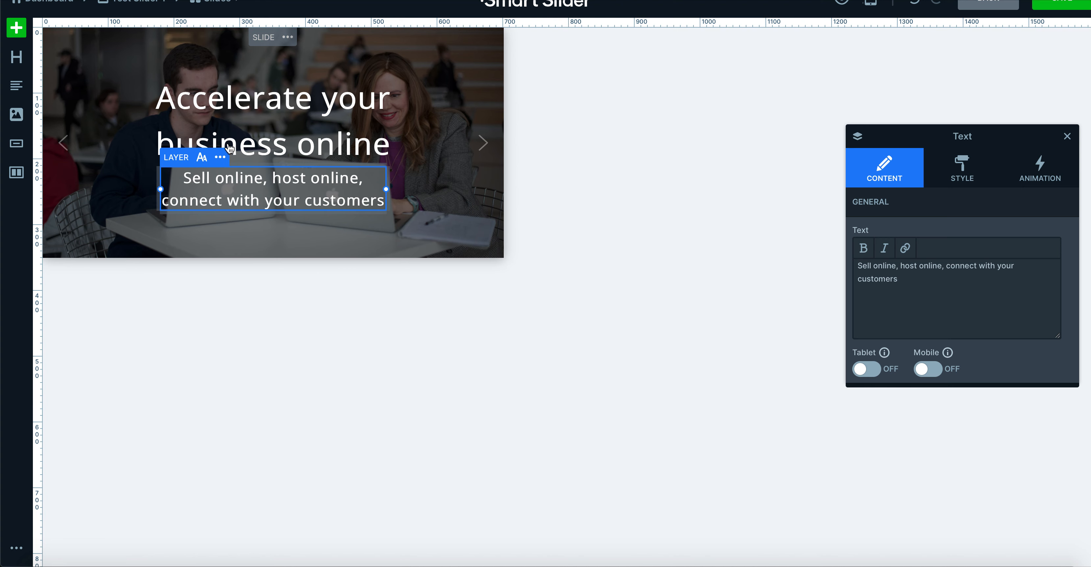
pyautogui.click(200, 165)
pyautogui.moveTo(214, 135); pyautogui.dragTo(208, 136)
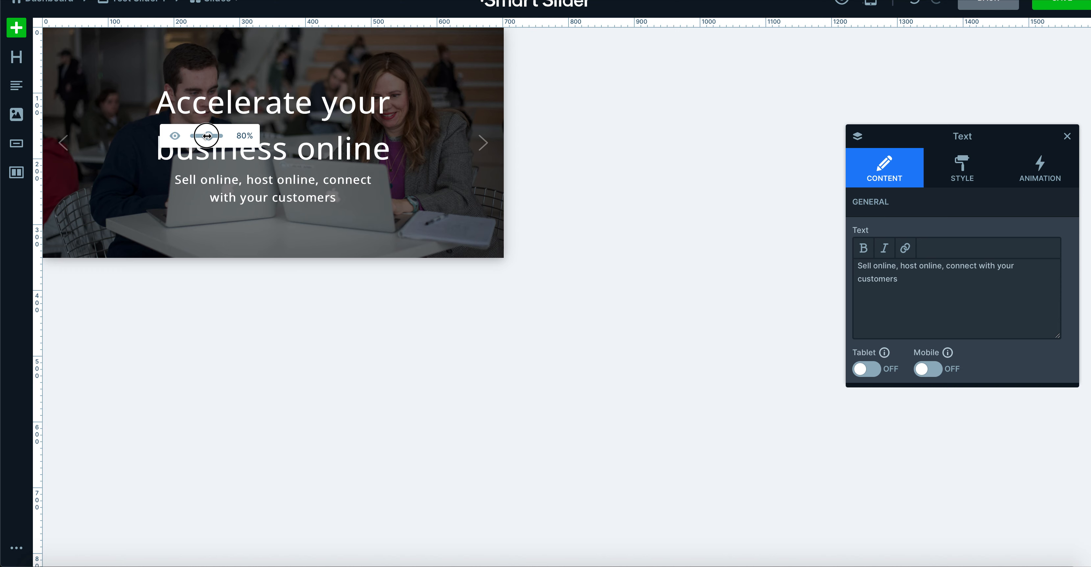
pyautogui.click(617, 187)
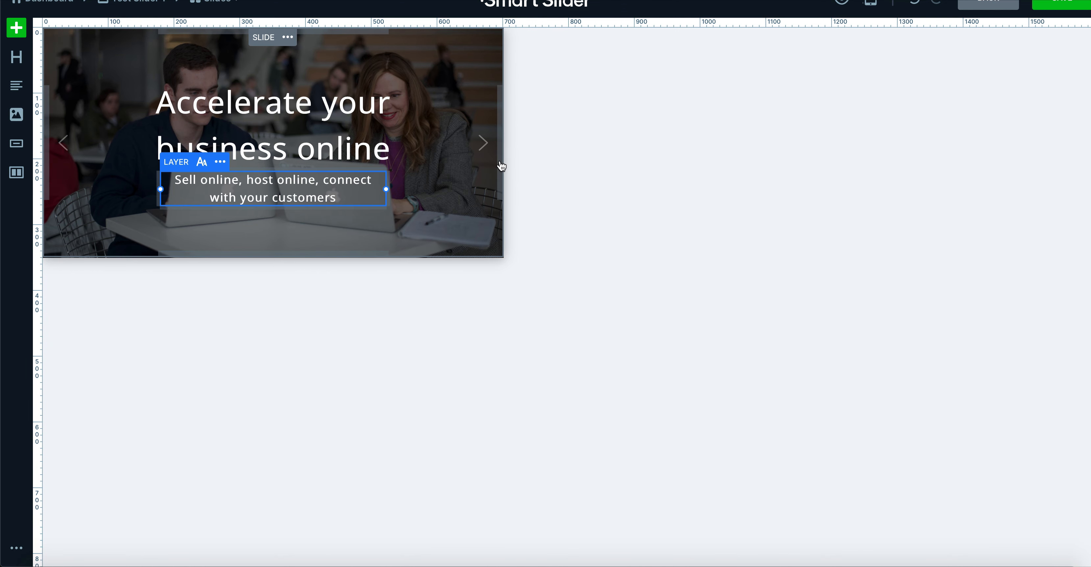
# Try increasing the content layer's right padding and adjusting its bottom padding, restoring the original spacing
pyautogui.click(492, 161)
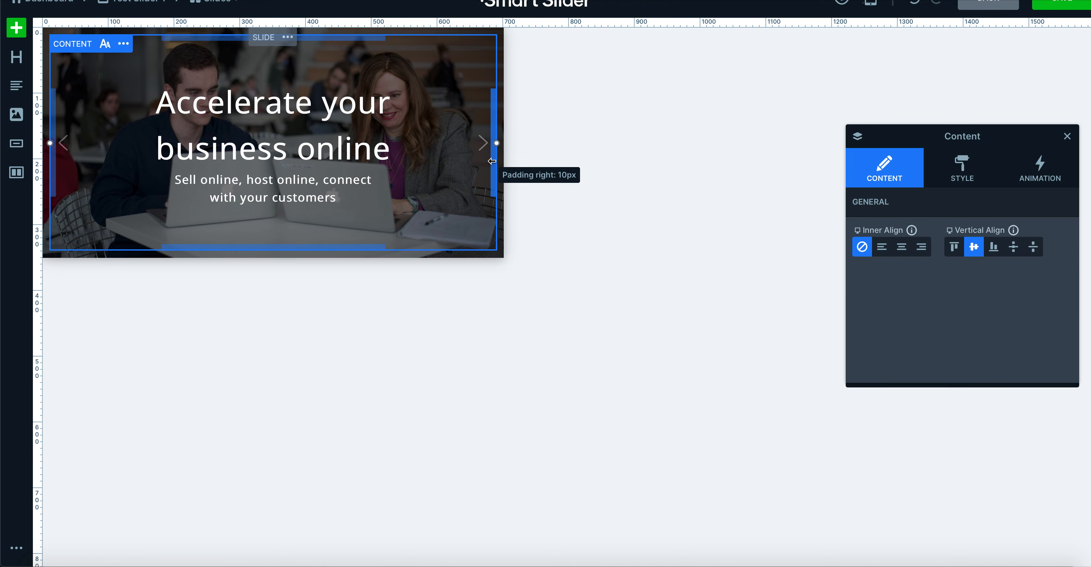
pyautogui.moveTo(491, 161); pyautogui.dragTo(467, 184)
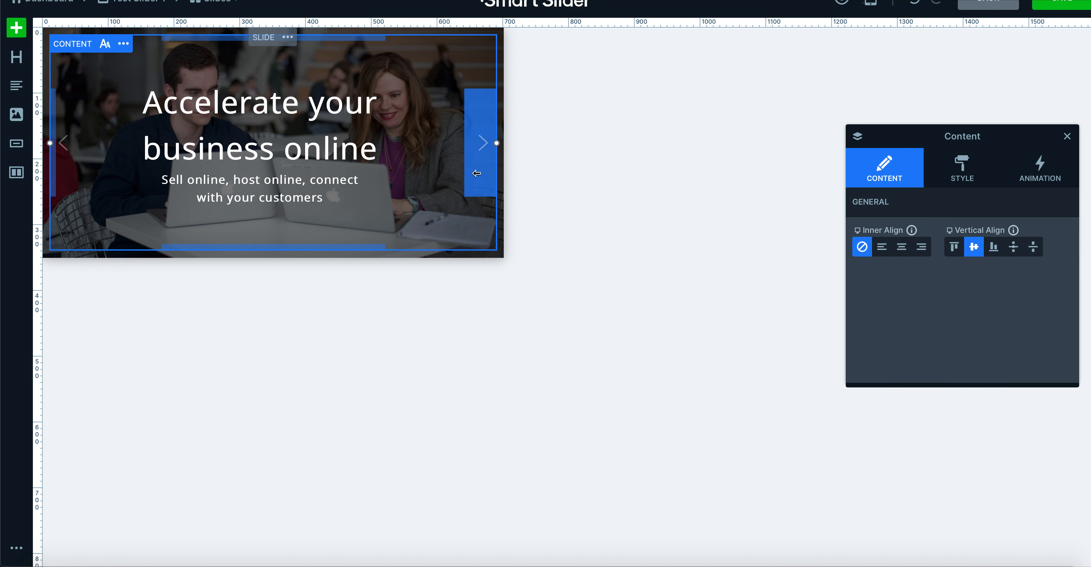
pyautogui.moveTo(470, 169); pyautogui.dragTo(491, 184)
pyautogui.moveTo(317, 247)
pyautogui.mouseDown()
pyautogui.moveTo(316, 237)
pyautogui.moveTo(309, 317)
pyautogui.moveTo(316, 264)
pyautogui.mouseUp()
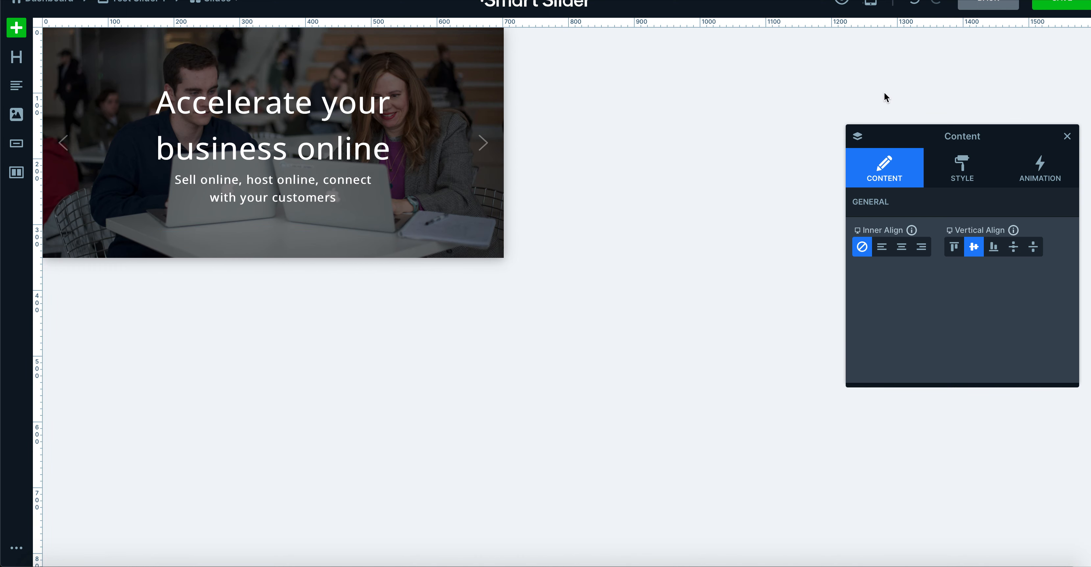
# Switch the slide editor to the mobile view and reduce the heading's text scale to 80%
pyautogui.click(870, 3)
pyautogui.click(814, 34)
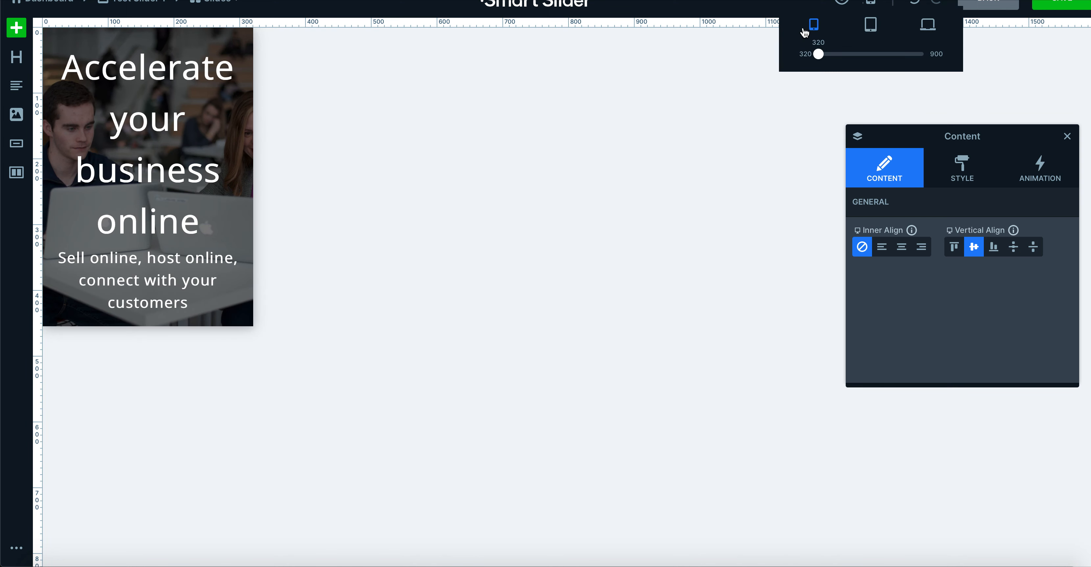
pyautogui.click(165, 185)
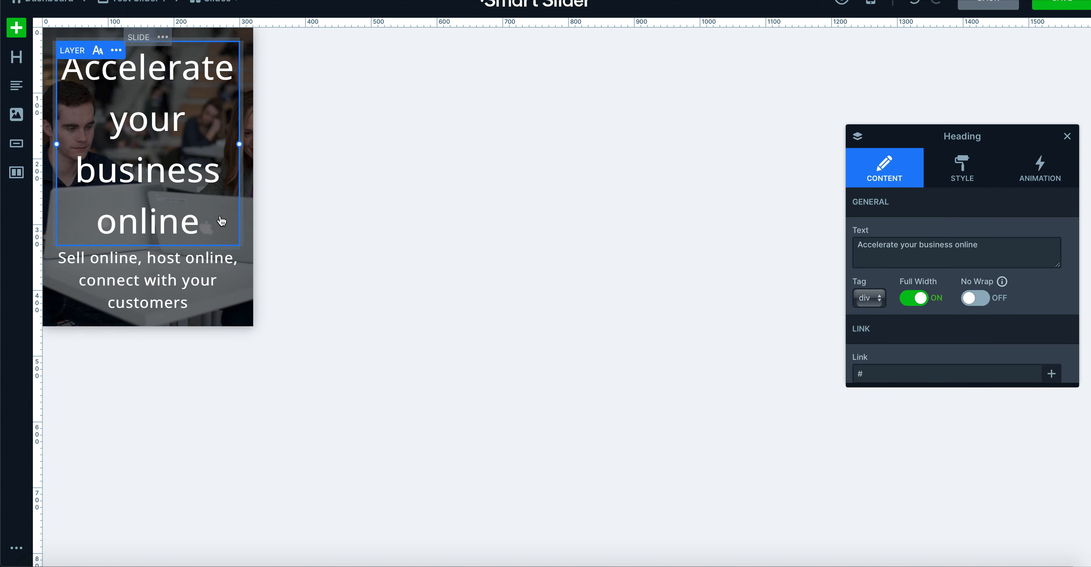
pyautogui.click(98, 51)
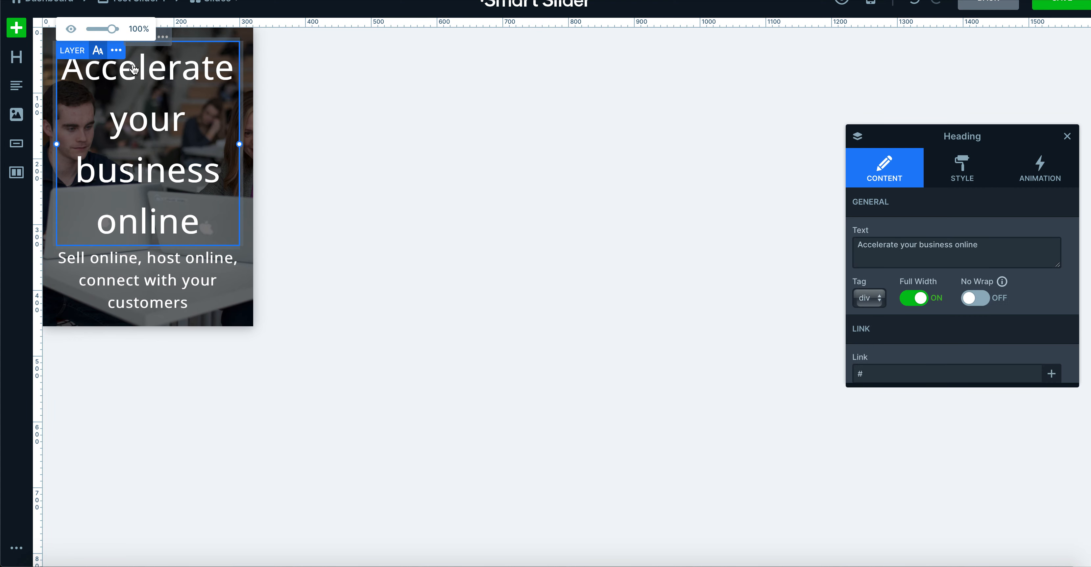
pyautogui.moveTo(112, 29); pyautogui.dragTo(104, 29)
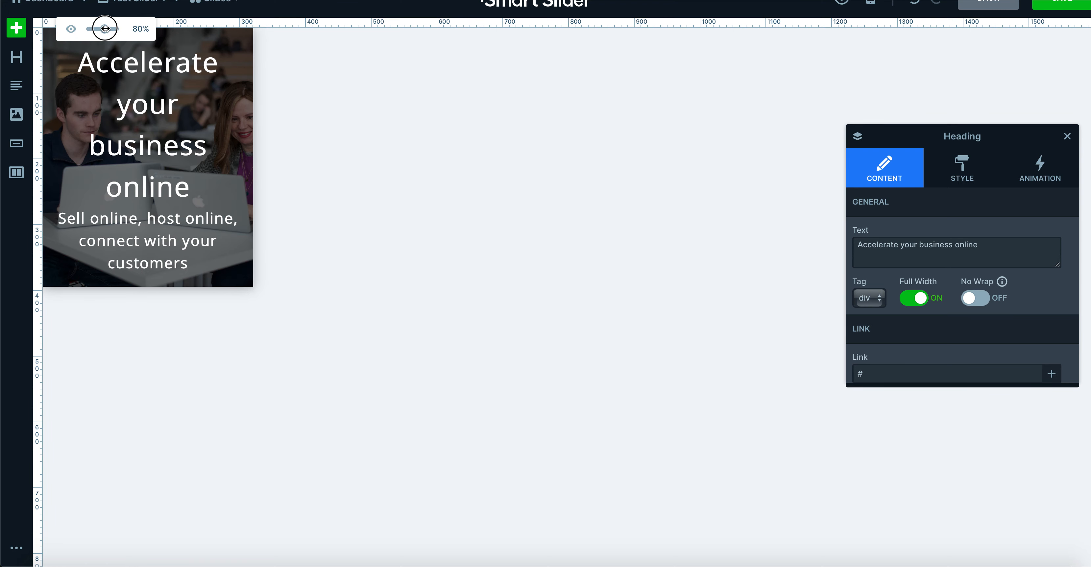
# Reduce the mobile text scale of the layer below the heading to 80% and deselect it
pyautogui.click(173, 227)
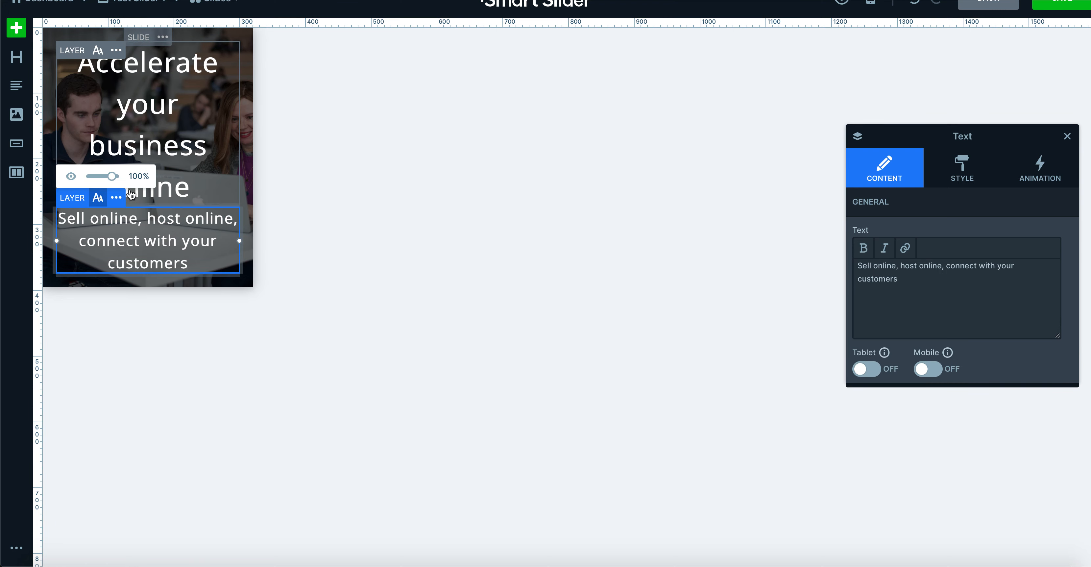
pyautogui.moveTo(112, 175); pyautogui.dragTo(105, 176)
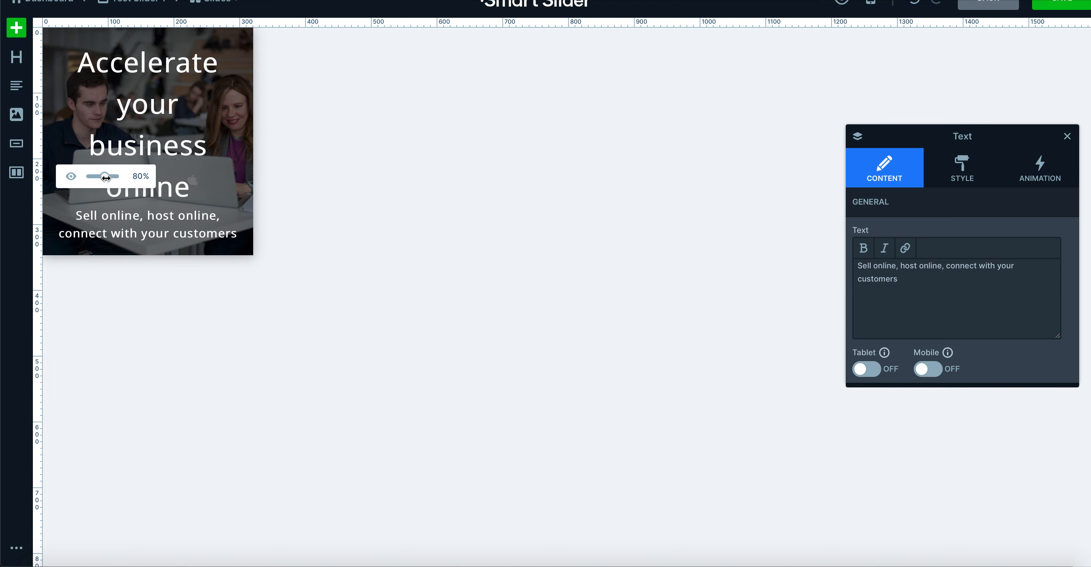
pyautogui.click(372, 183)
# Increase the slide's top and bottom padding in the mobile view to about 60 px
pyautogui.click(200, 47)
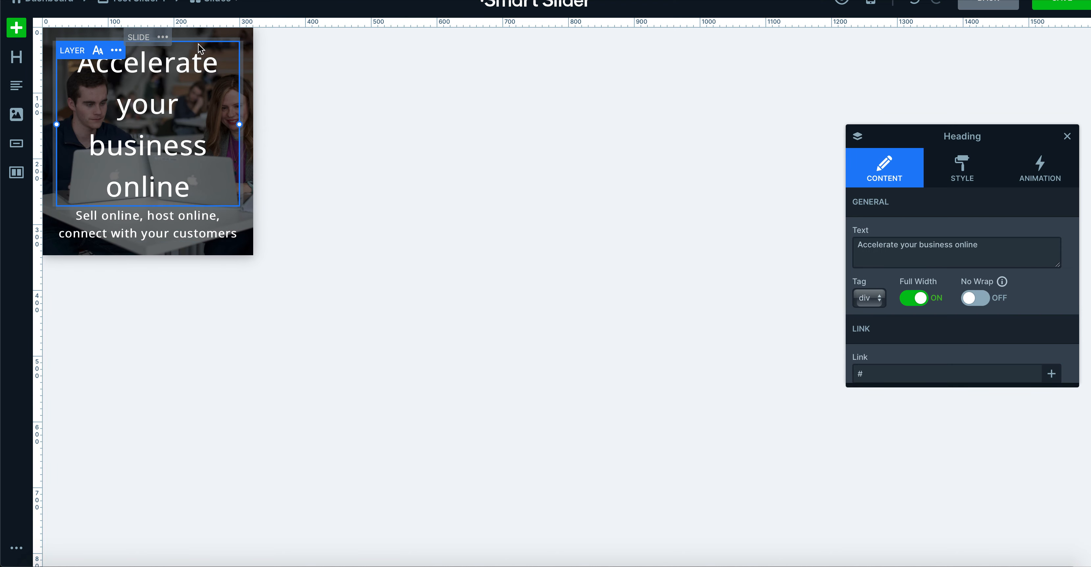
pyautogui.click(267, 53)
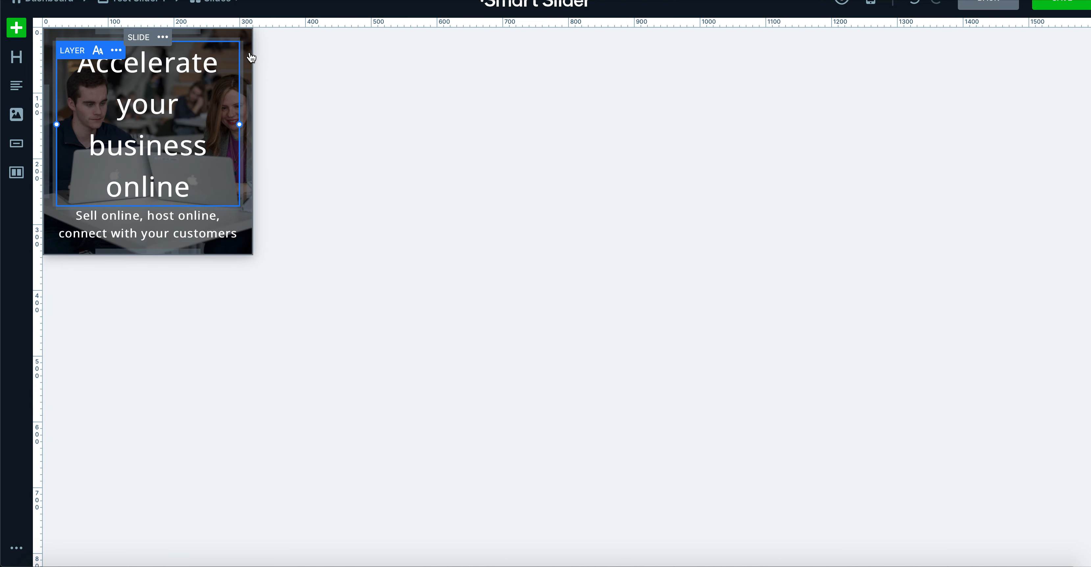
pyautogui.click(198, 39)
pyautogui.moveTo(185, 33); pyautogui.dragTo(189, 67)
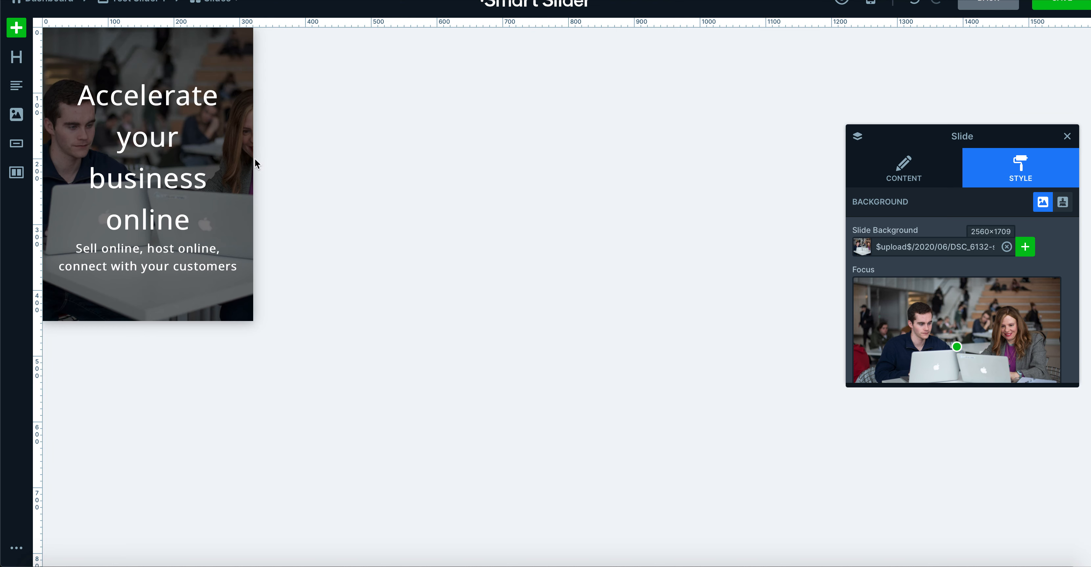
# Narrow the mobile heading layer to about 220 px and reduce its text scale to 70%
pyautogui.moveTo(244, 164); pyautogui.dragTo(220, 157)
pyautogui.click(232, 164)
pyautogui.click(116, 66)
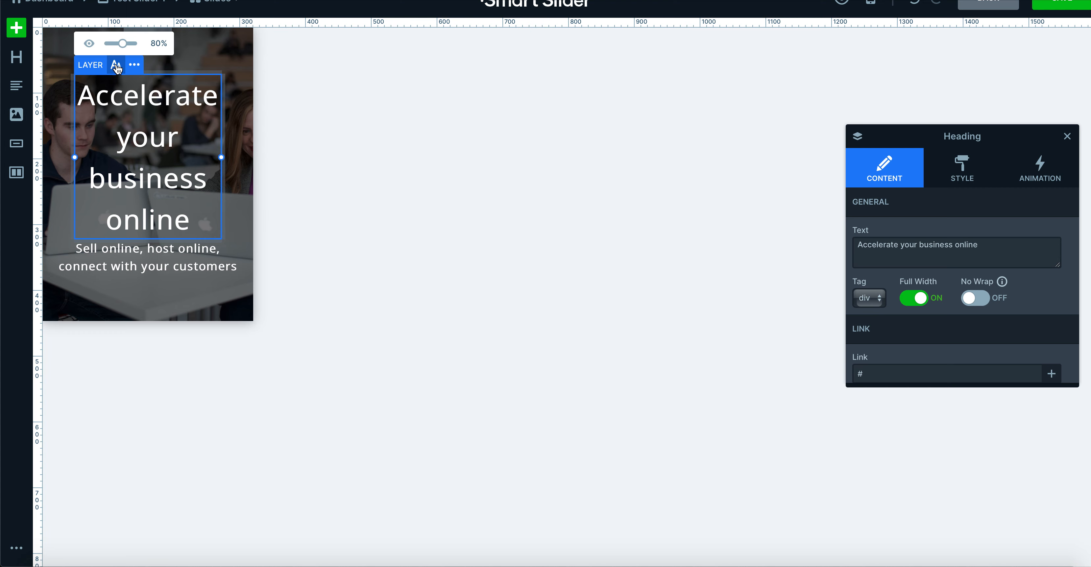
pyautogui.moveTo(122, 44); pyautogui.dragTo(119, 44)
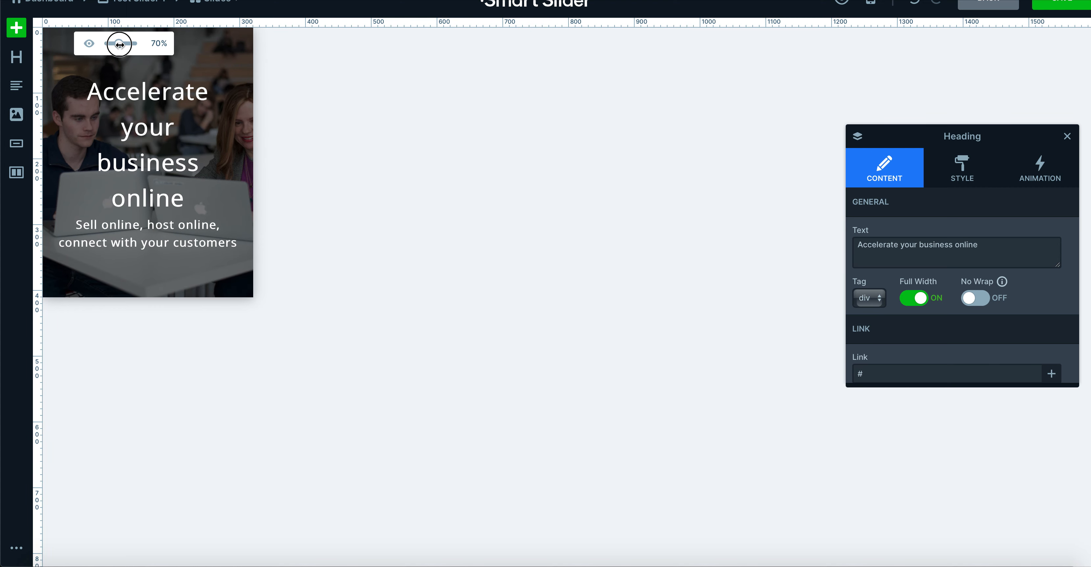
# Narrow the mobile text layer below the heading to about 260 px so it wraps onto three lines
pyautogui.click(212, 236)
pyautogui.moveTo(240, 235); pyautogui.dragTo(234, 236)
pyautogui.click(363, 237)
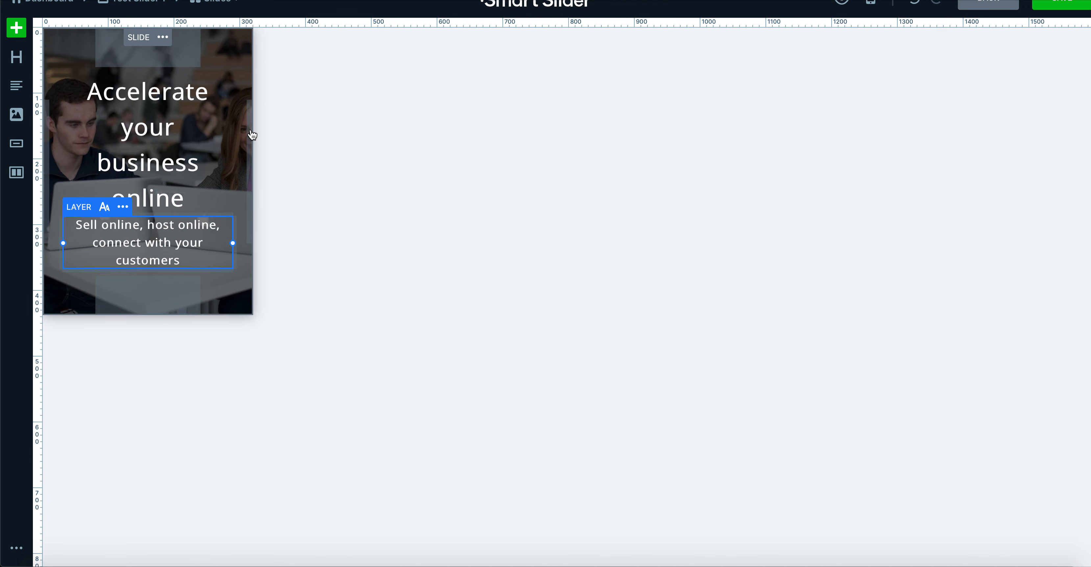
# Move the slide background image's focus point to X 94%, Y 43% to center the woman on mobile
pyautogui.click(252, 84)
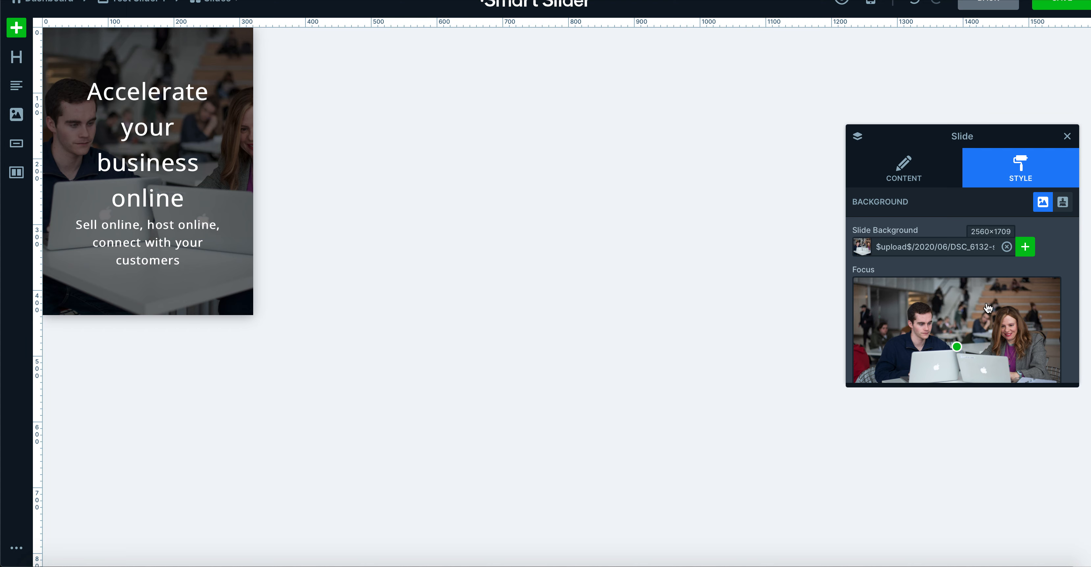
pyautogui.scroll(-3, 987, 308)
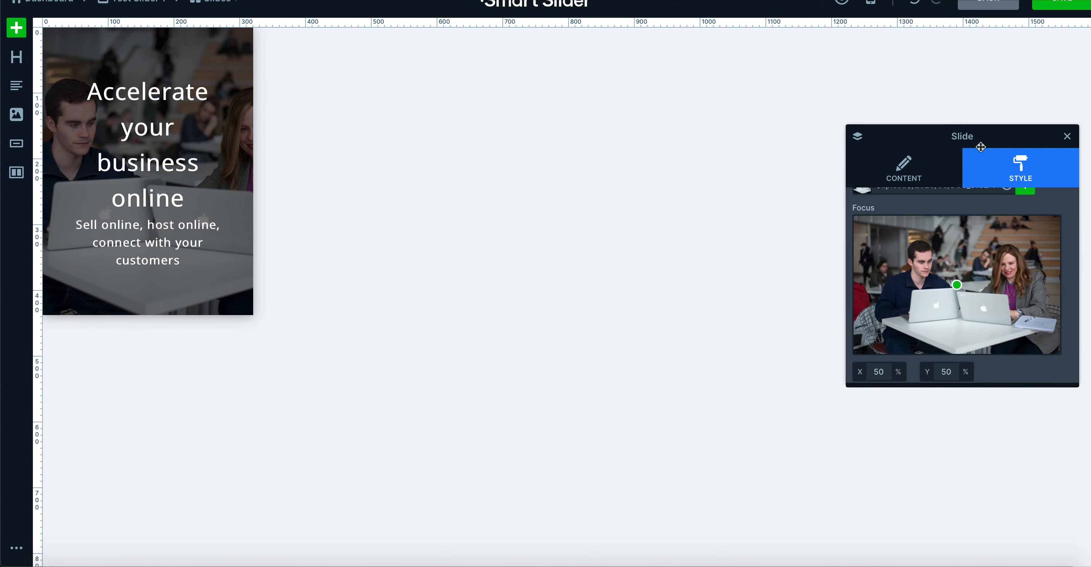
pyautogui.moveTo(999, 132); pyautogui.dragTo(439, 75)
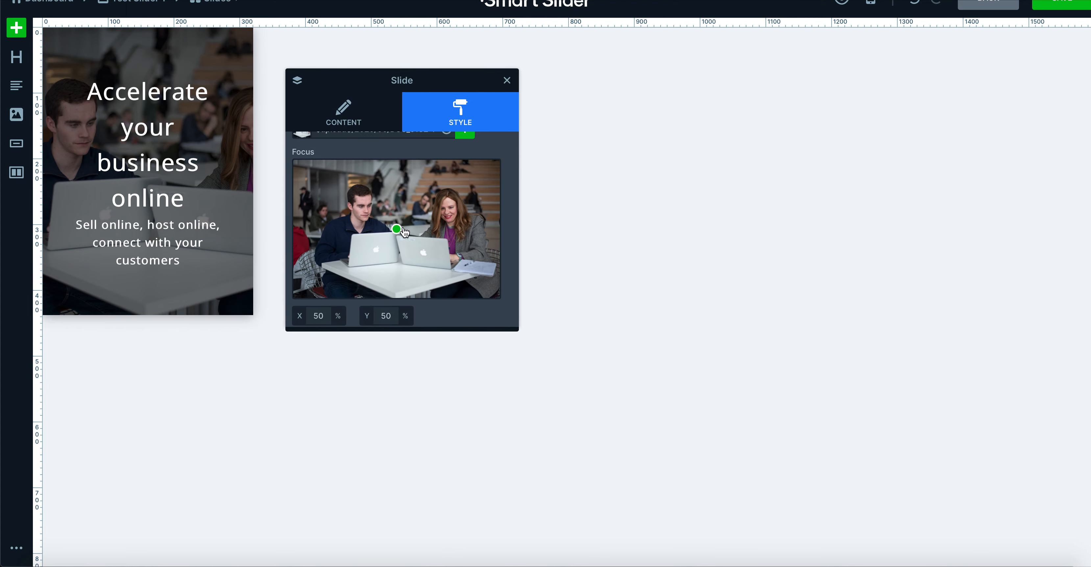
pyautogui.moveTo(398, 231); pyautogui.dragTo(489, 222)
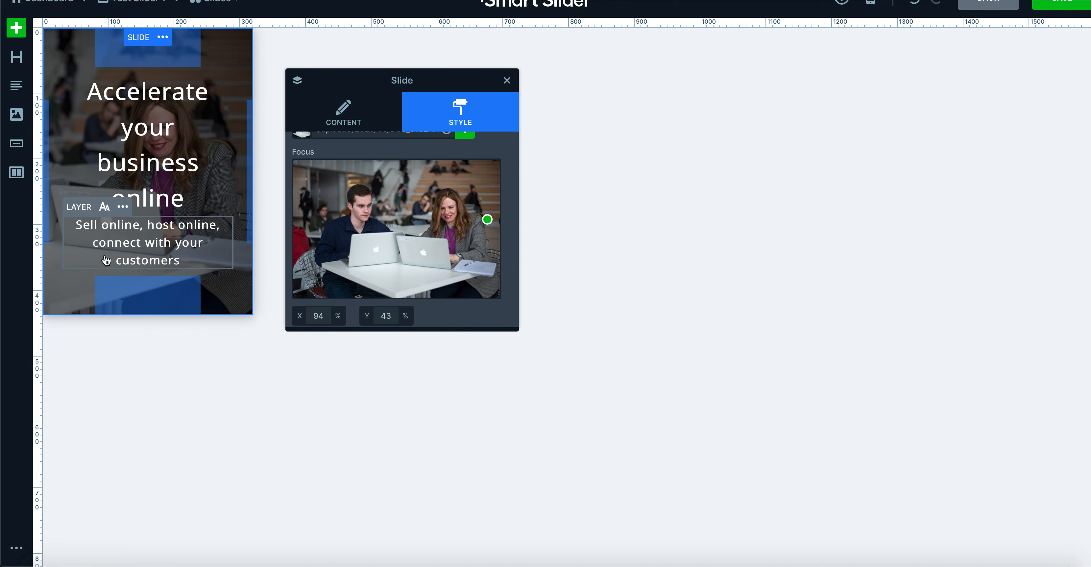
# Try a larger bottom padding on the mobile slide and reduce it to about 20 px
pyautogui.moveTo(170, 300); pyautogui.dragTo(169, 328)
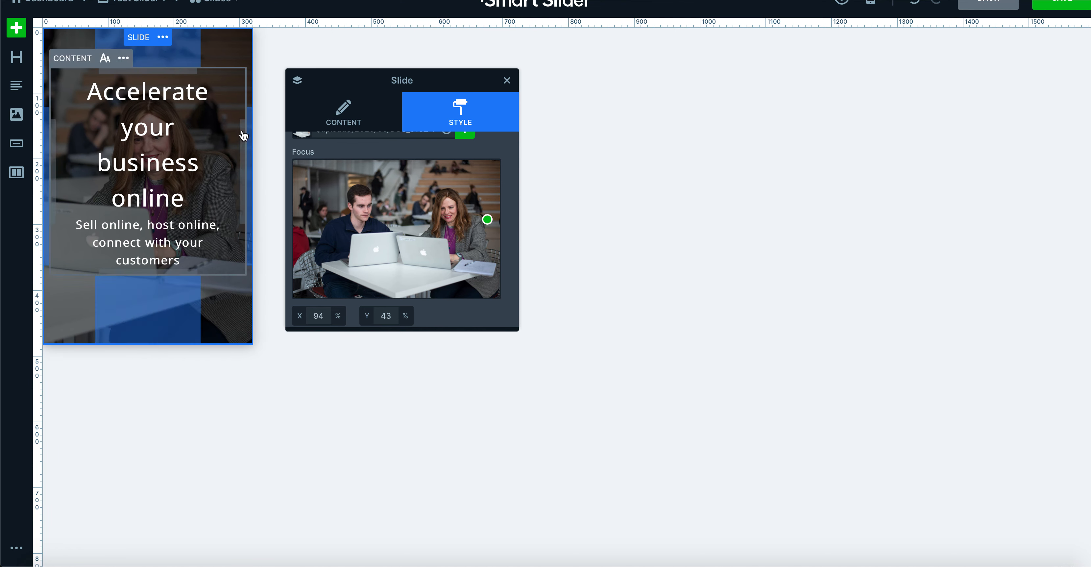
pyautogui.moveTo(146, 297); pyautogui.dragTo(139, 258)
# Save the slide and open the list of the slider's slides
pyautogui.click(874, 9)
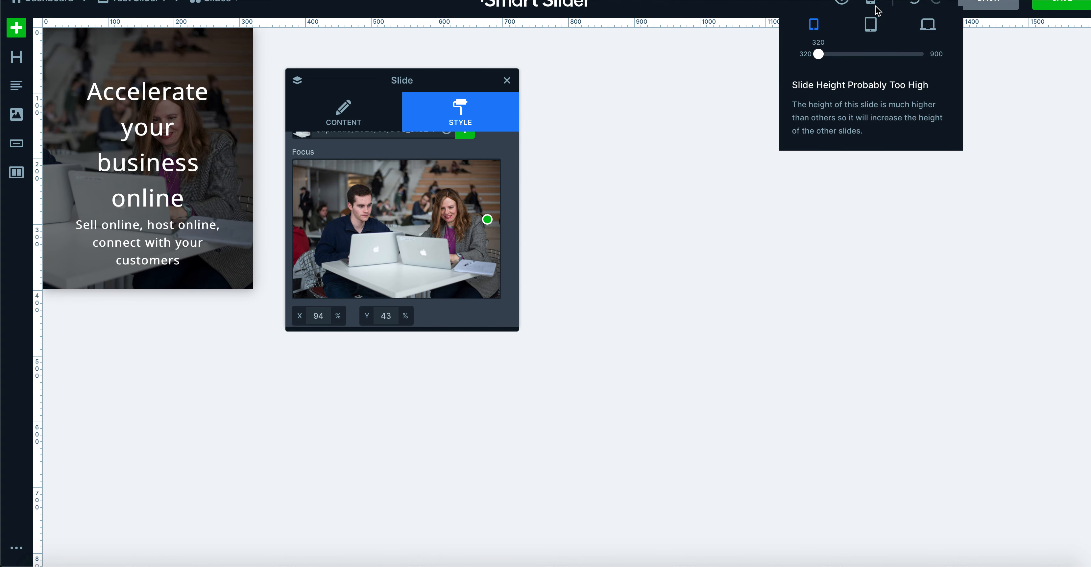
pyautogui.click(1058, 8)
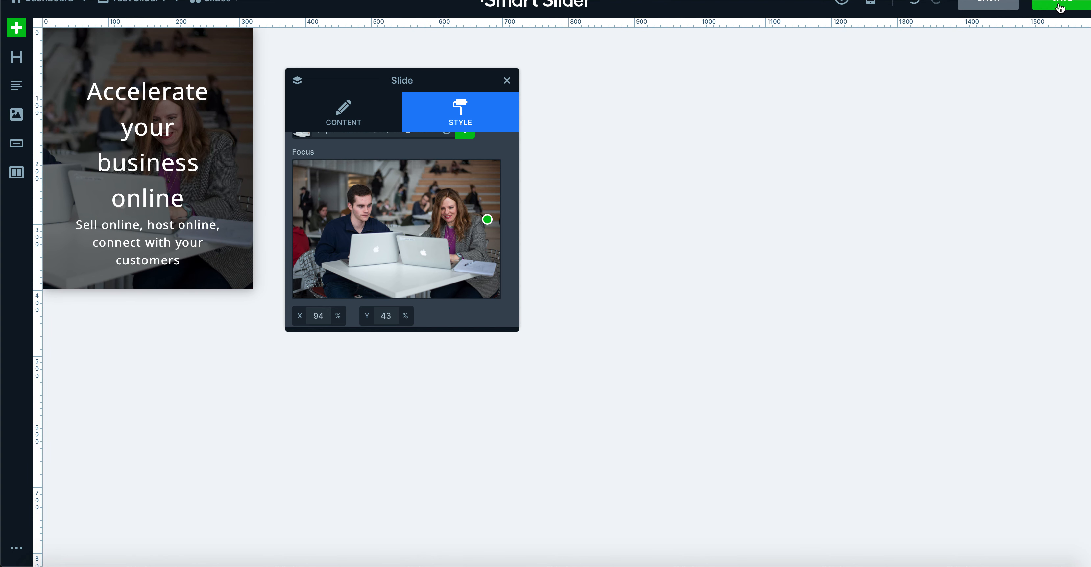
pyautogui.click(1060, 7)
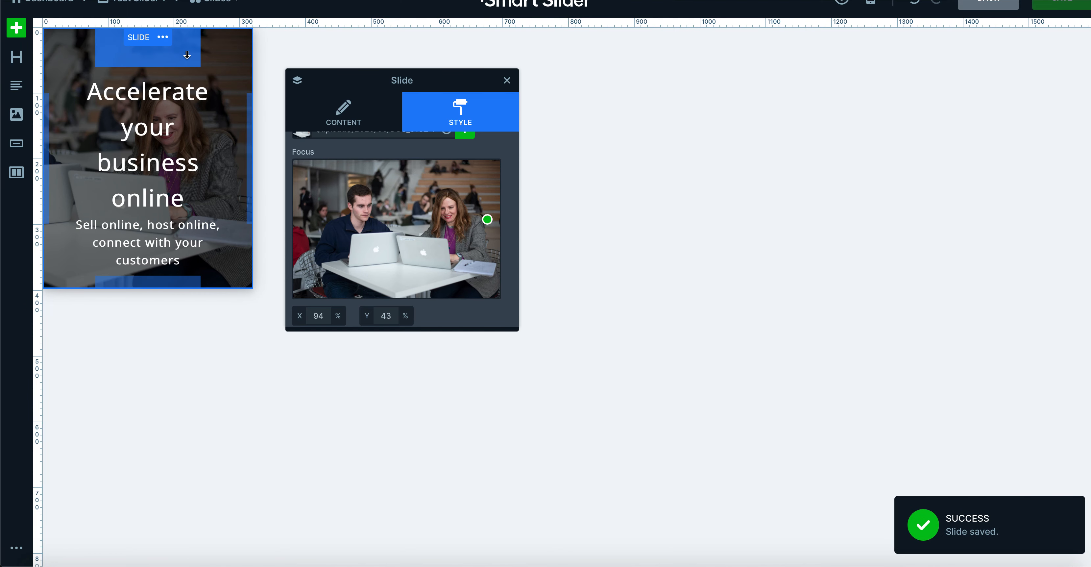
pyautogui.click(233, 6)
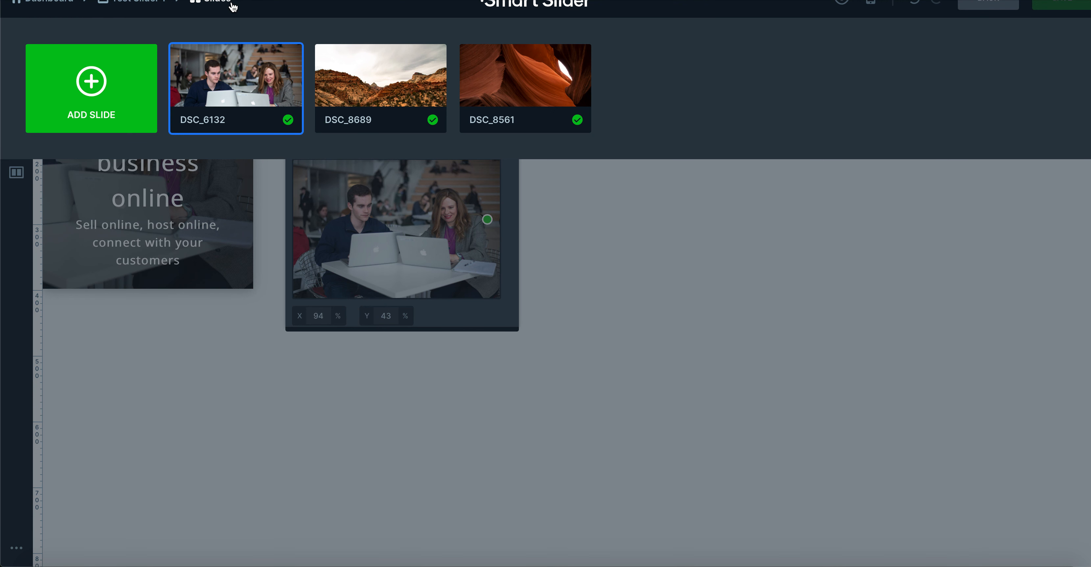